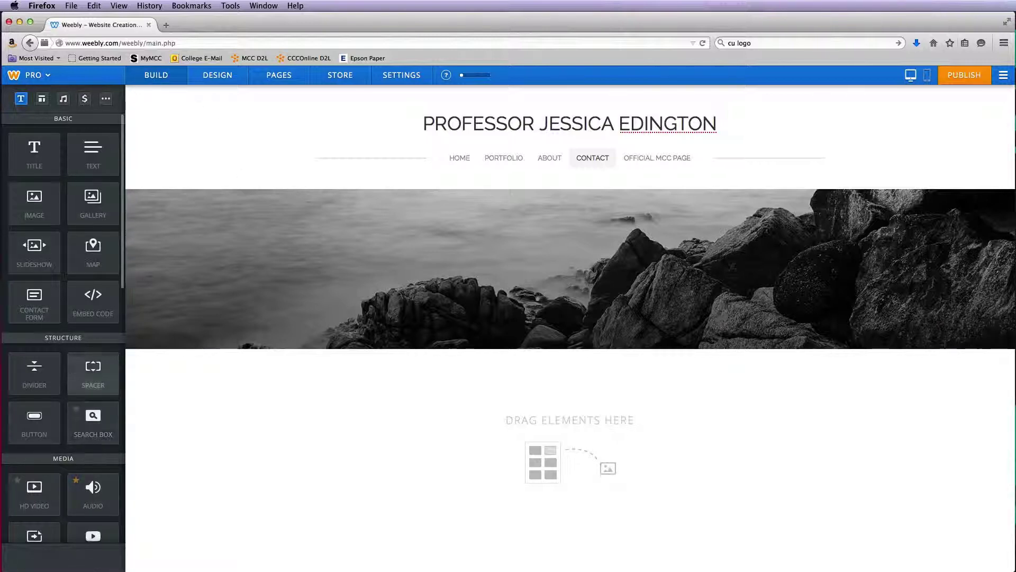
scroll(69, 294, down, 10)
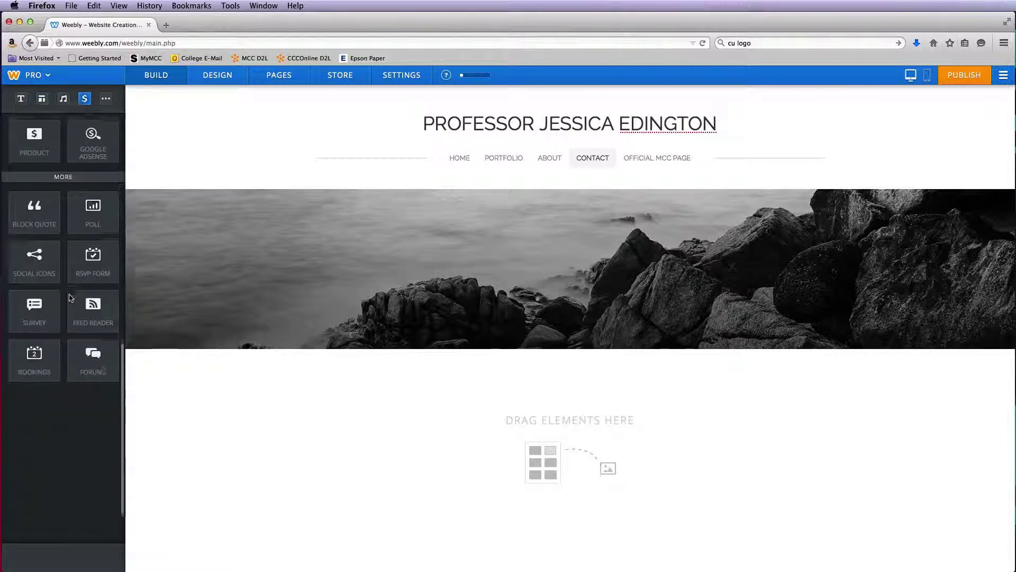
scroll(69, 297, up, 2)
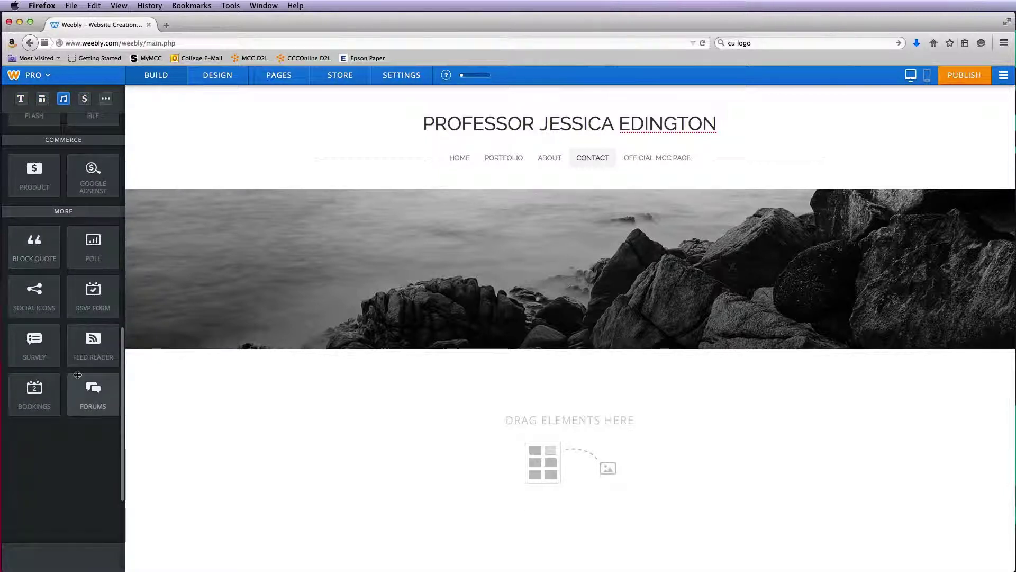
scroll(78, 375, up, 8)
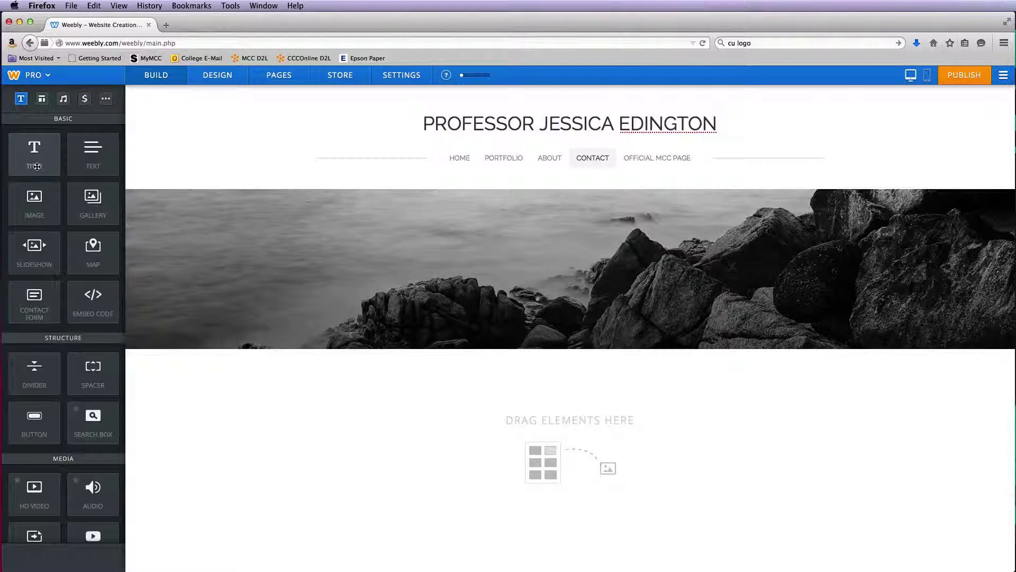
Add a Title element to the empty content area below the header image and enter "Contact Me" as its text.
drag(37, 167, 400, 371)
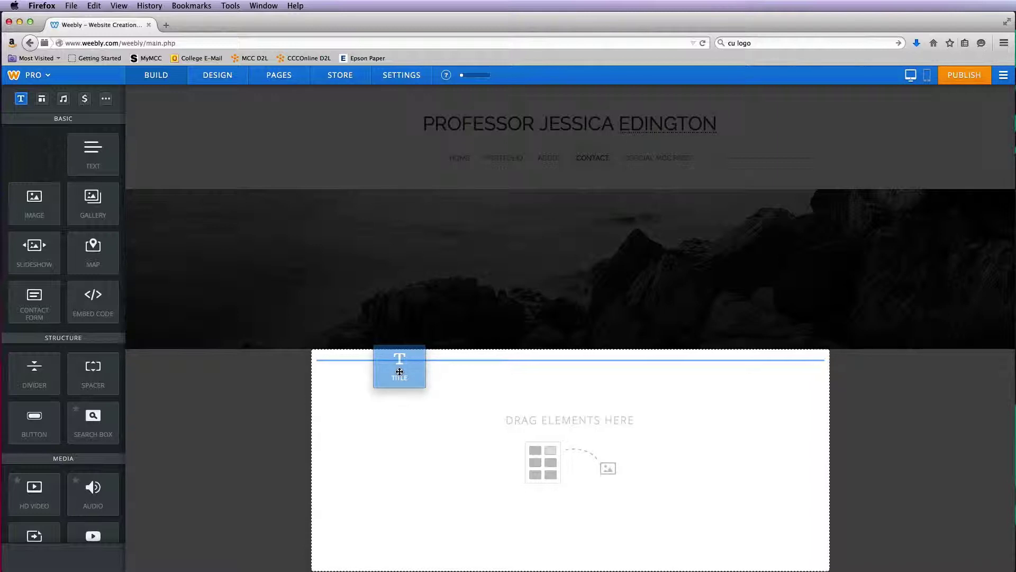
drag(400, 372, 469, 397)
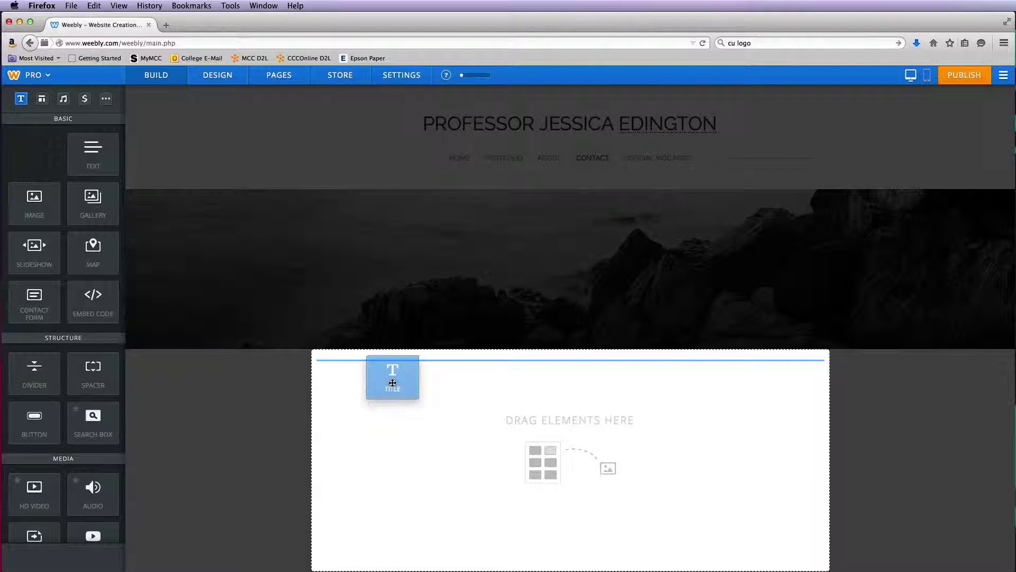
drag(393, 382, 393, 382)
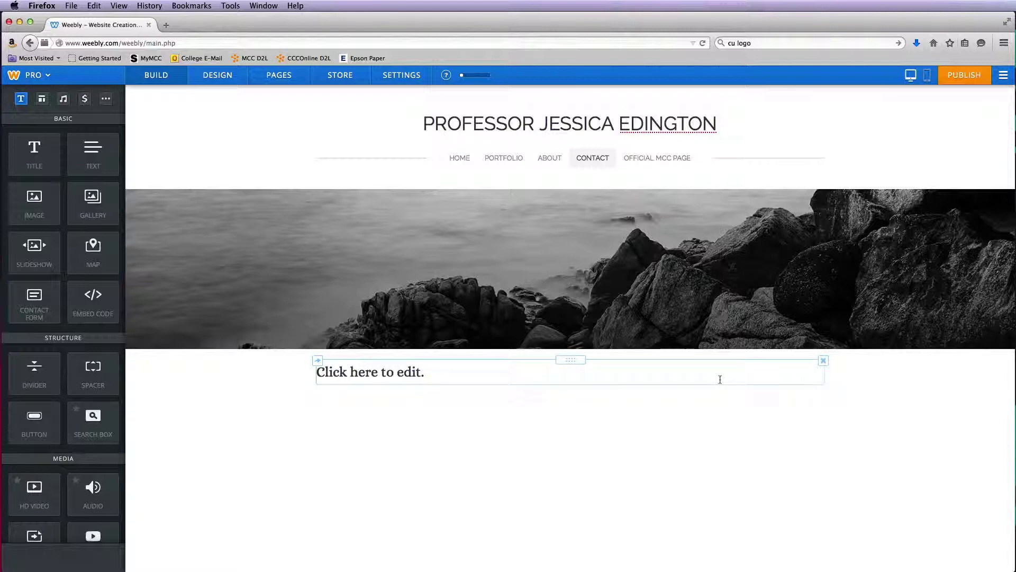
click(392, 373)
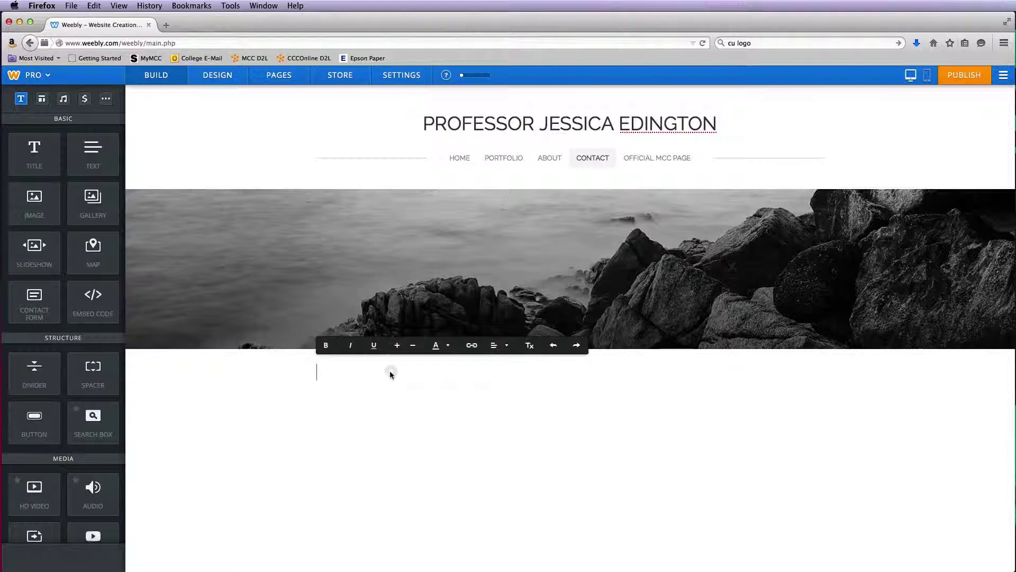
text(Contact Me)
Try bold, italic and underline formatting on the "Contact Me" title.
drag(394, 372, 309, 372)
click(327, 345)
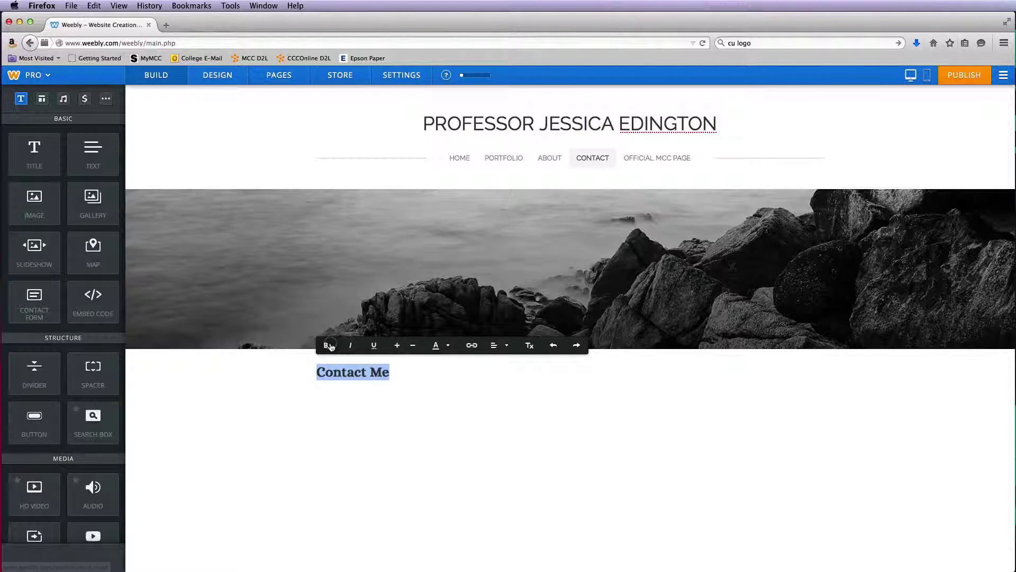
click(328, 345)
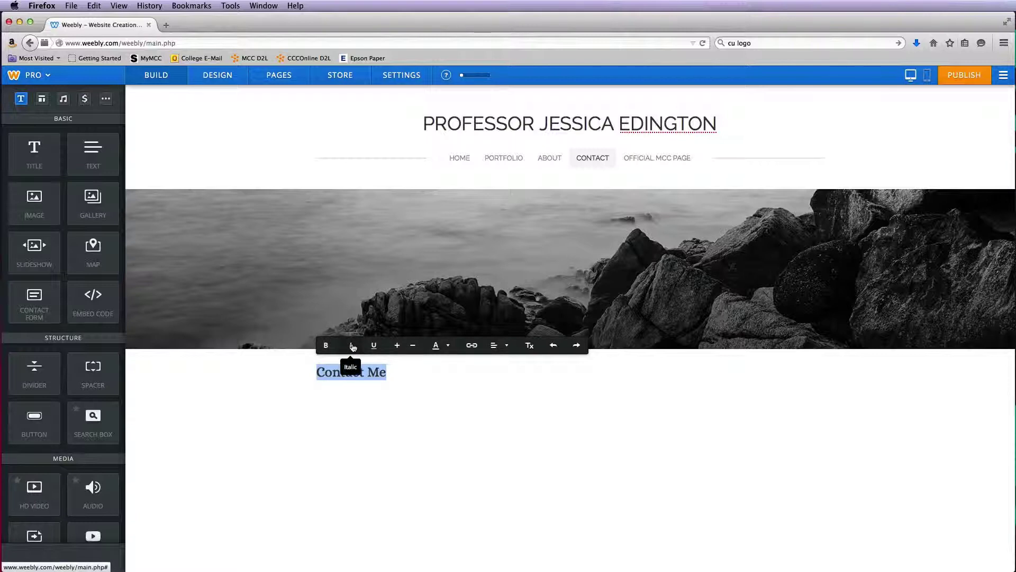
click(352, 346)
click(352, 346)
click(376, 346)
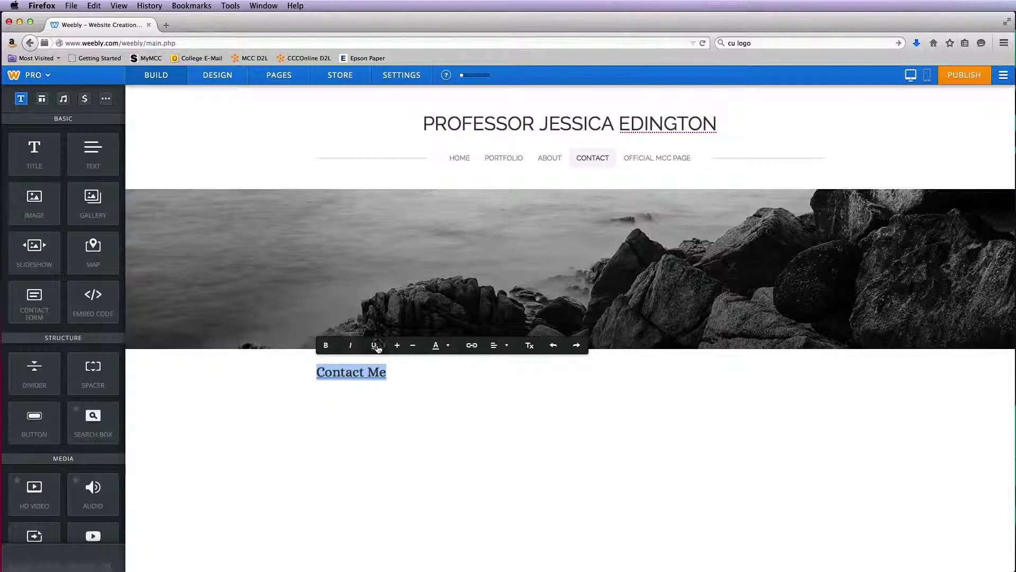
Try several larger and smaller text sizes and a blue text color on the "Contact Me" title.
click(400, 345)
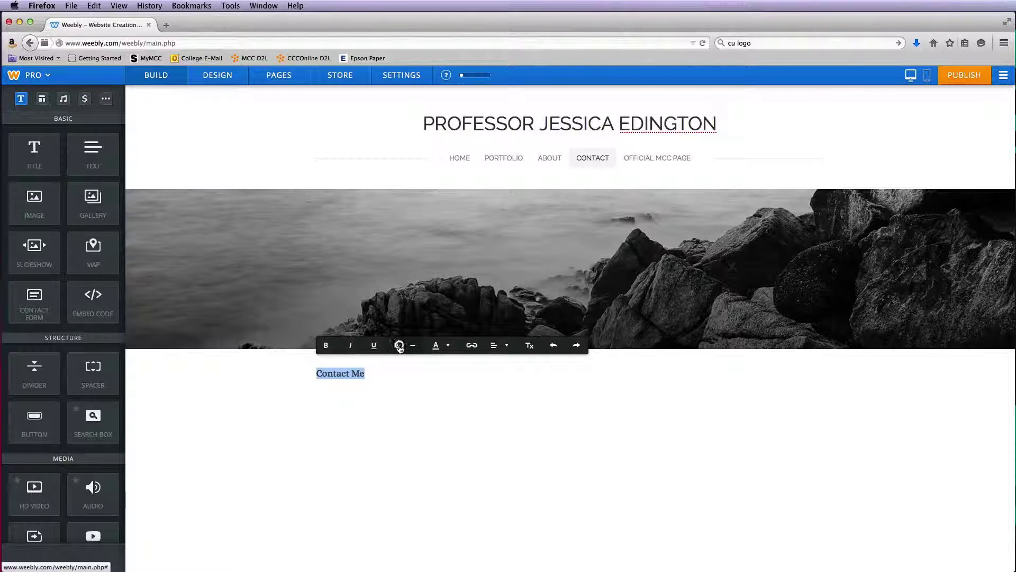
click(399, 345)
click(399, 345)
click(399, 345)
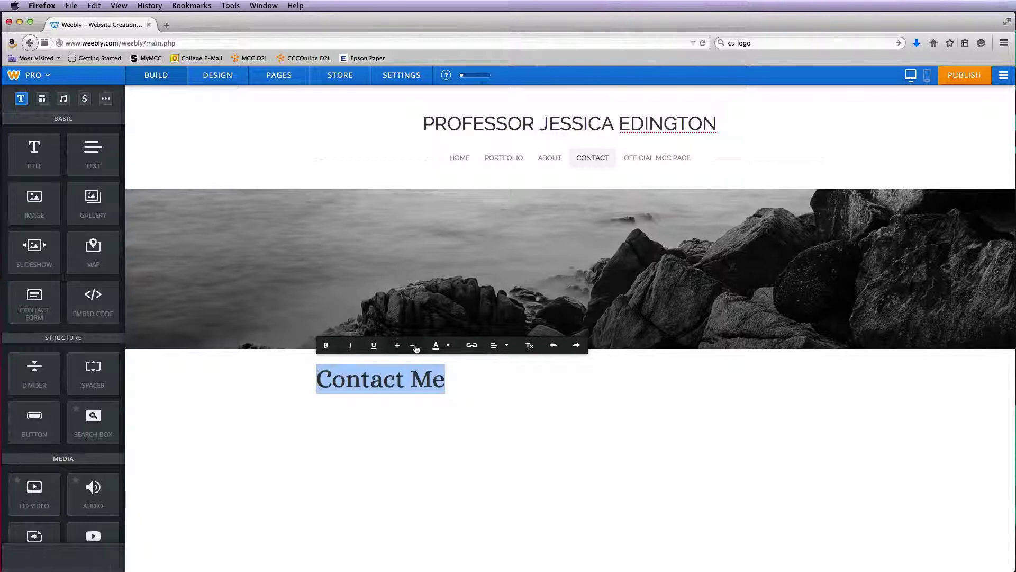
click(414, 346)
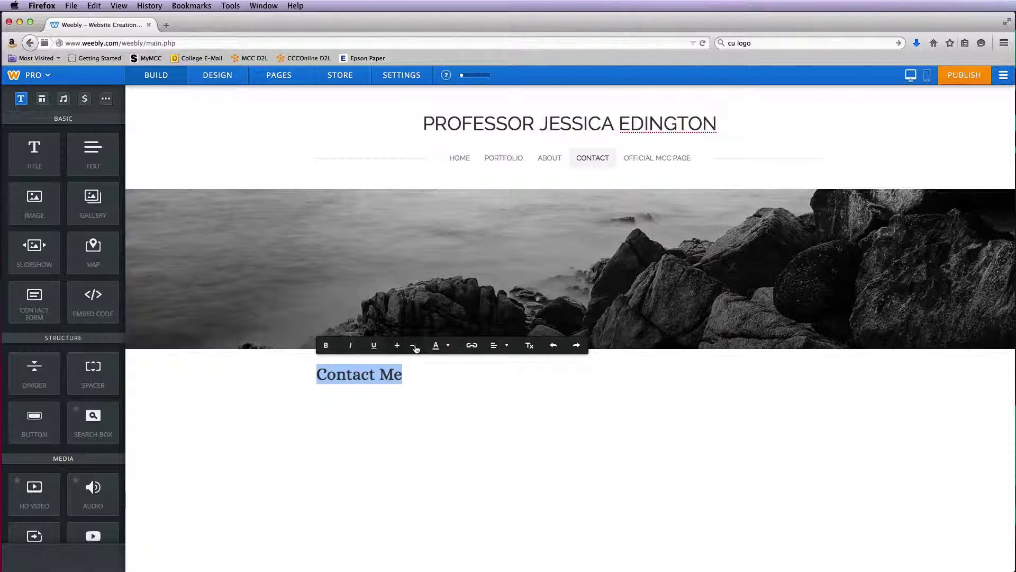
click(448, 345)
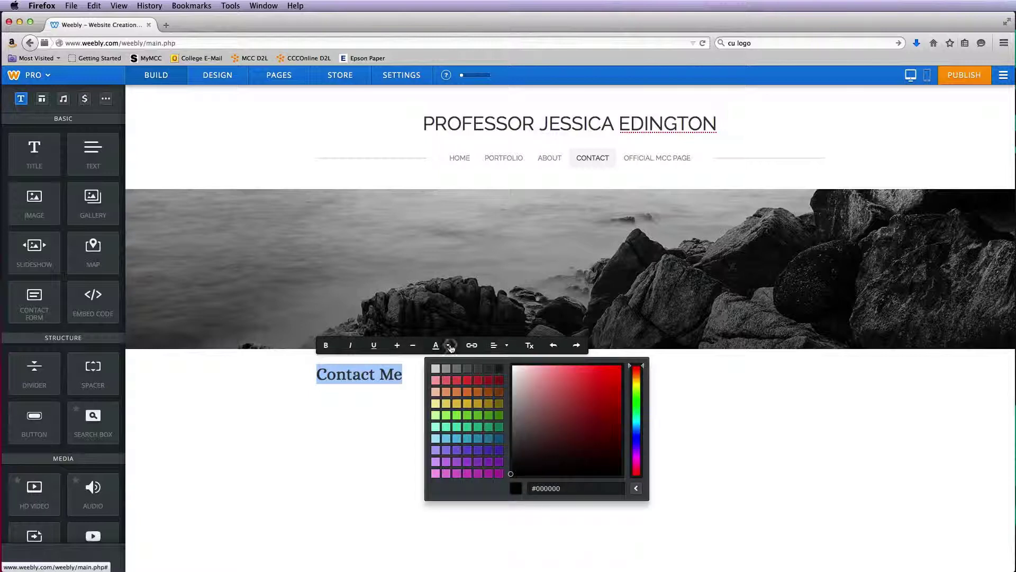
click(466, 454)
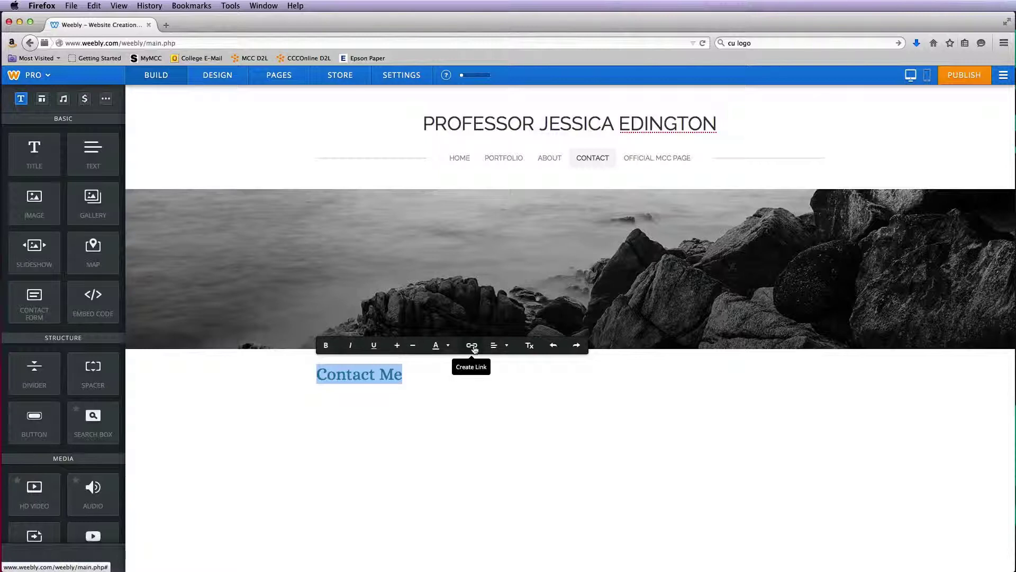
Try center and right alignment on the "Contact Me" title and return it to left alignment.
click(495, 345)
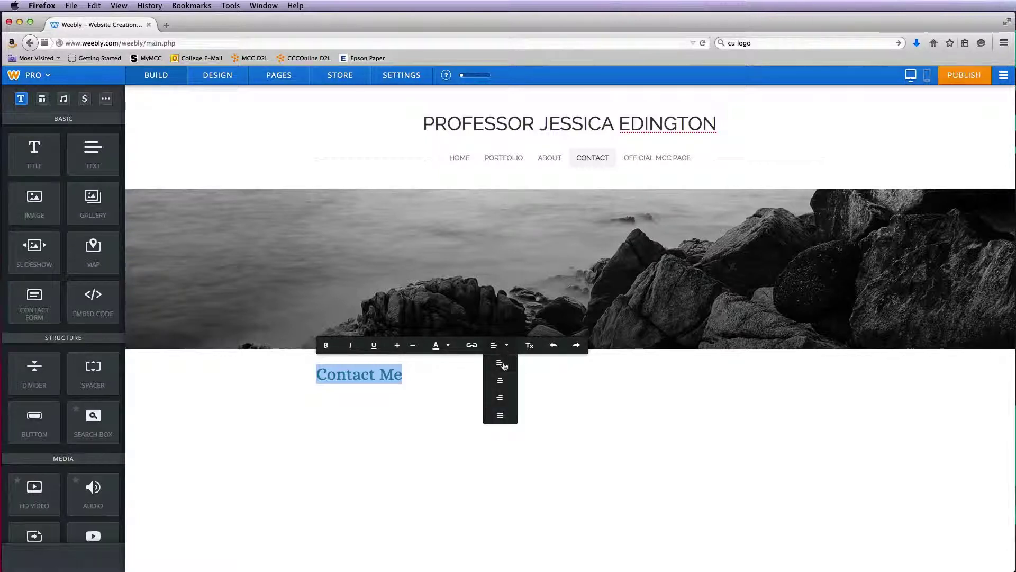
click(501, 380)
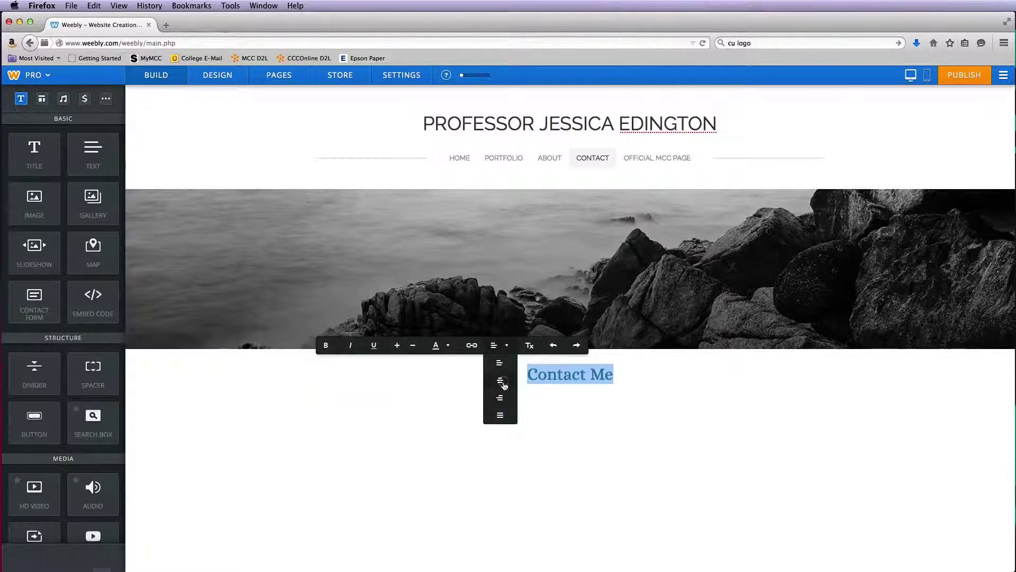
click(503, 397)
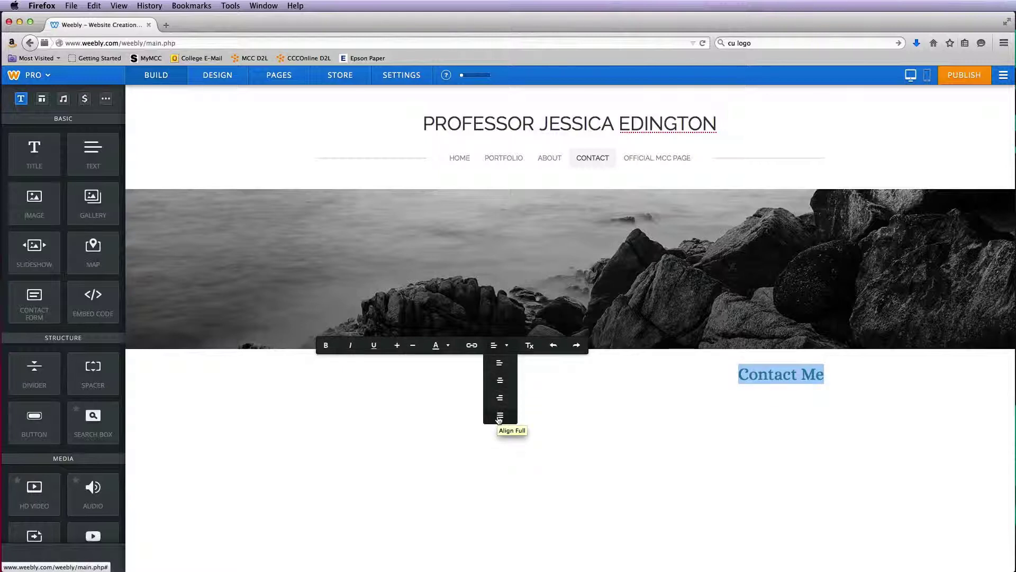
click(499, 364)
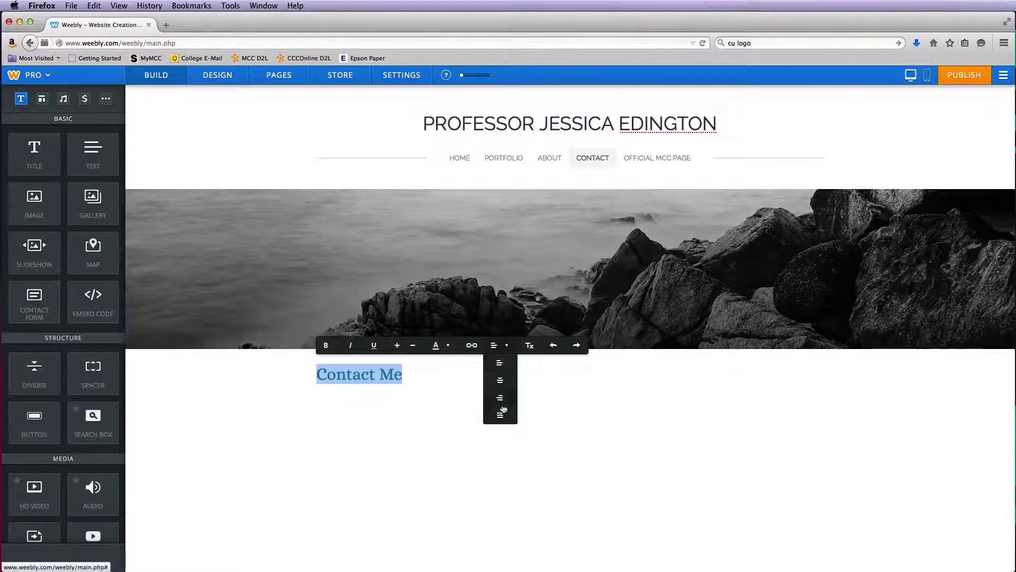
Clear all formatting from the "Contact Me" title and leave its text editing.
click(530, 348)
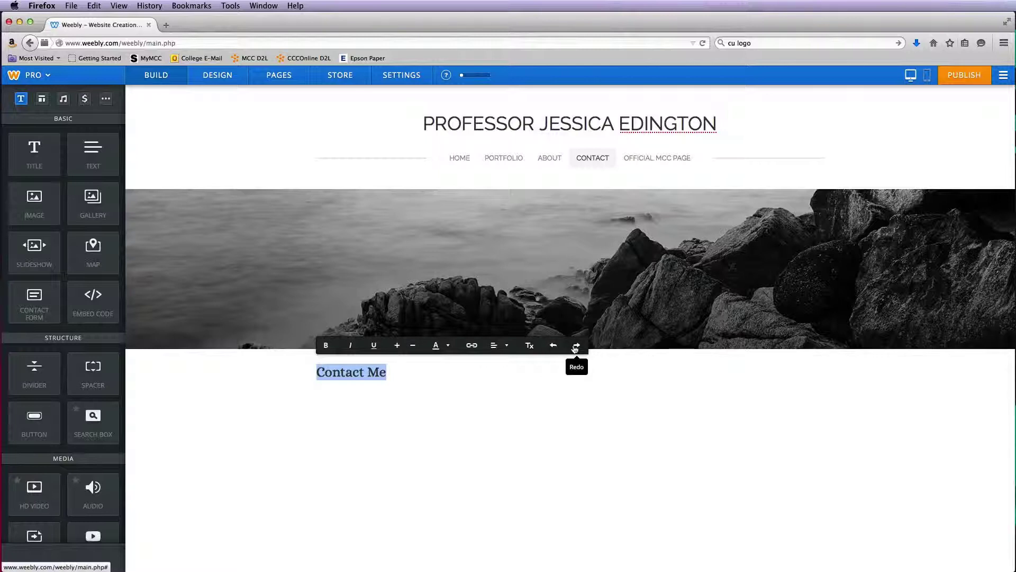
click(379, 371)
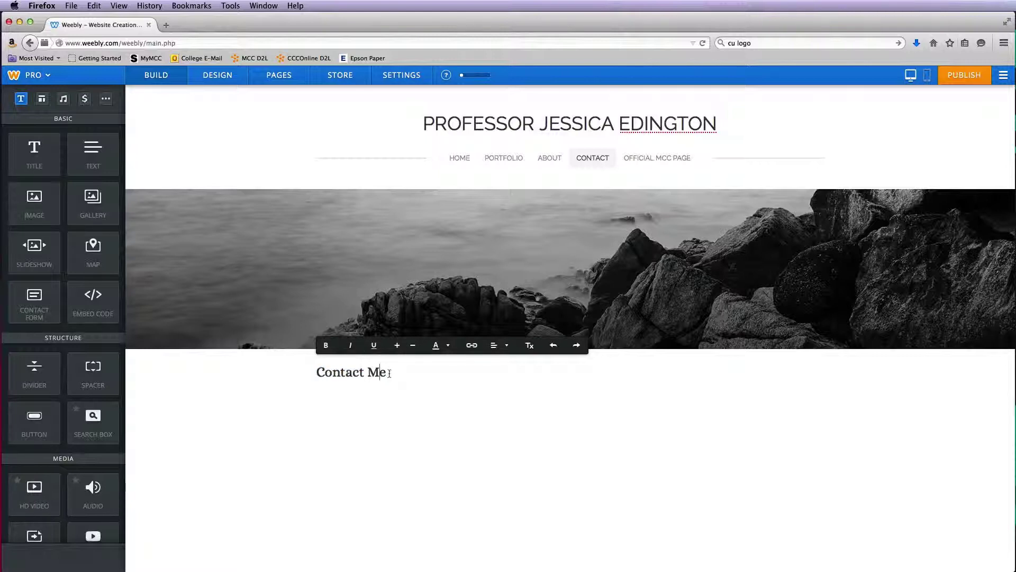
click(228, 475)
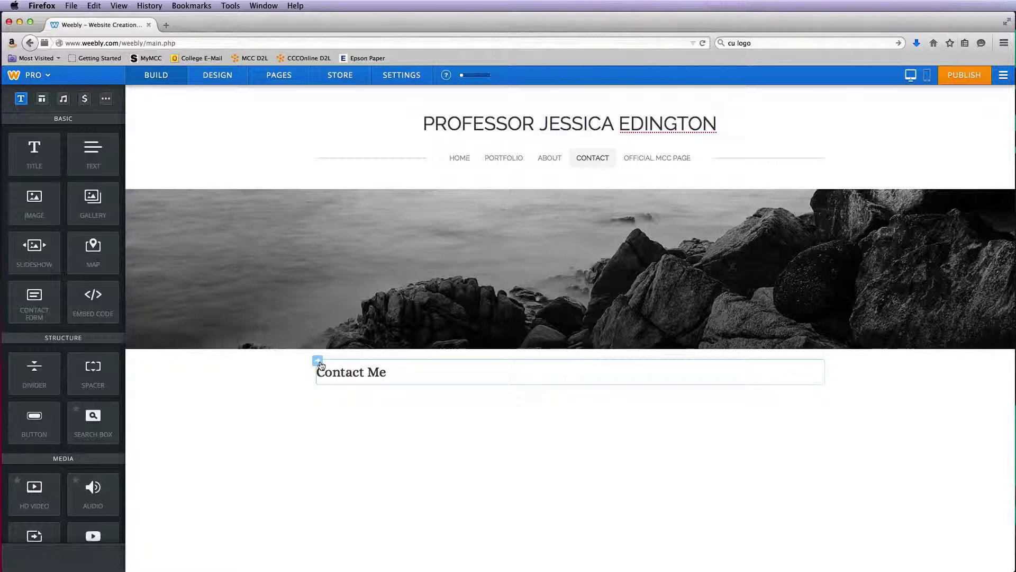
View the options for moving or copying the "Contact Me" title to another page.
click(319, 363)
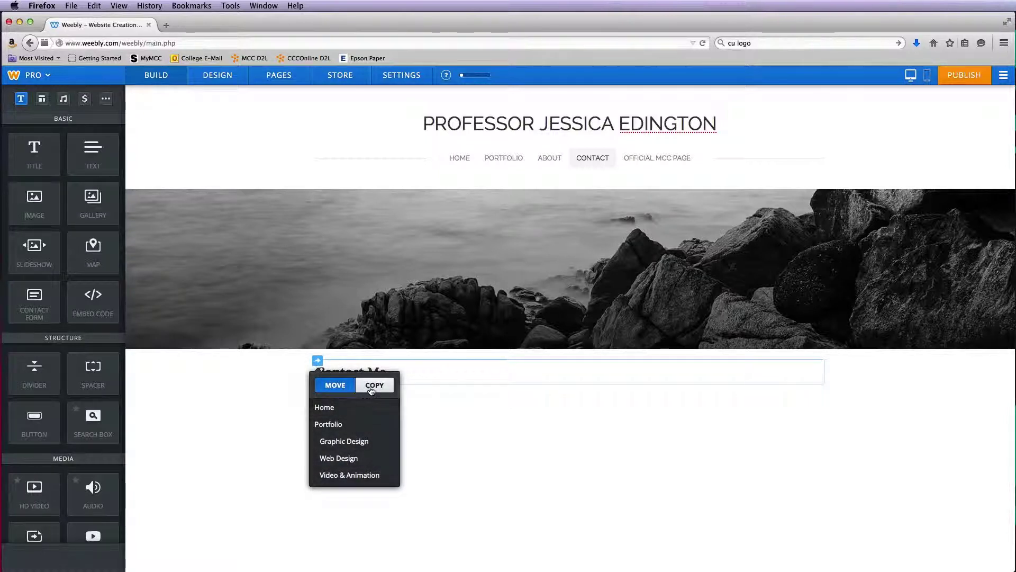
click(546, 373)
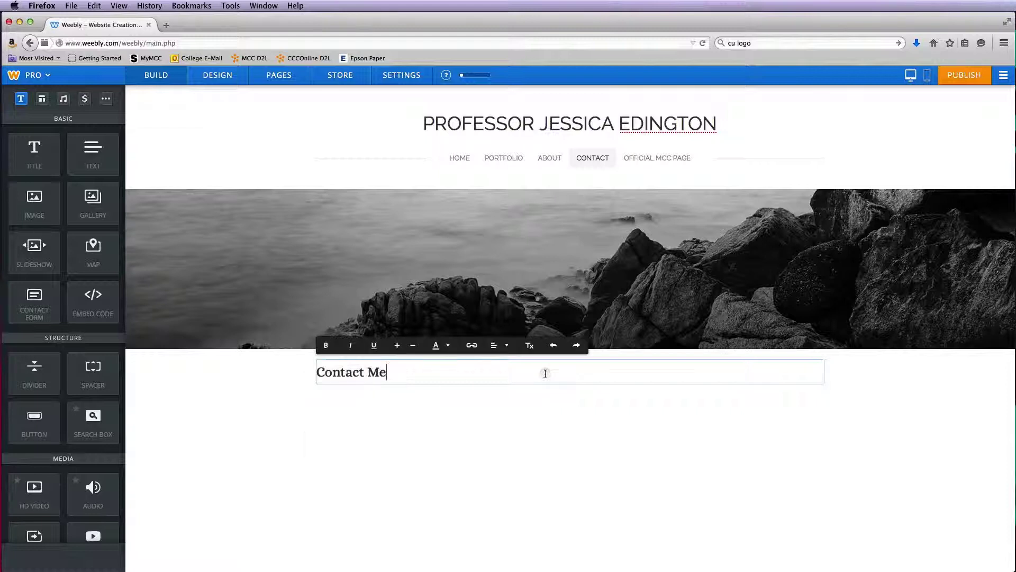
click(549, 454)
mouse_move(553, 369)
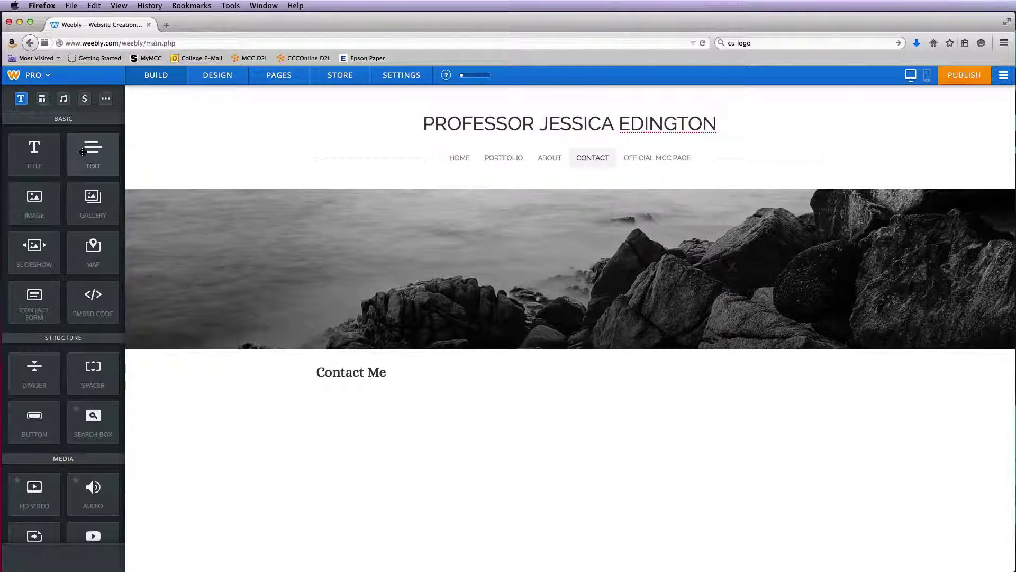
Place a Text element to the right of the "Contact Me" title and narrow the title's column to just fit its words.
drag(87, 151, 329, 333)
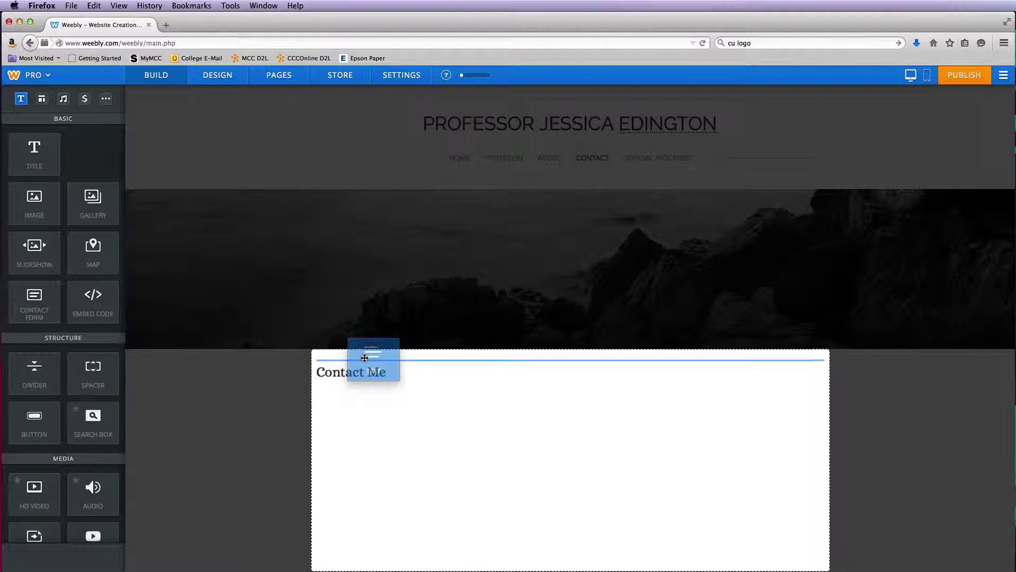
drag(545, 380, 824, 379)
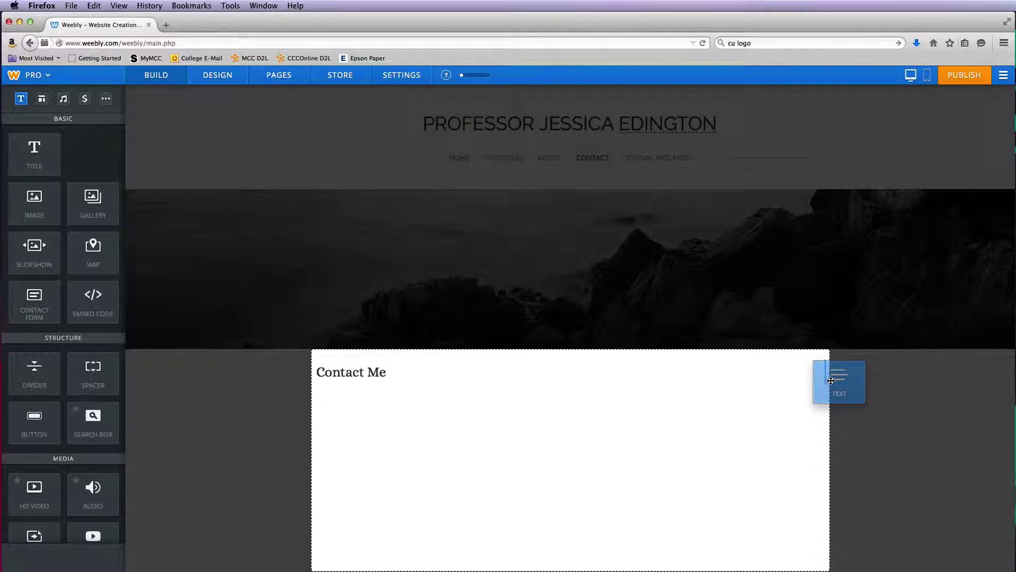
drag(835, 380, 832, 381)
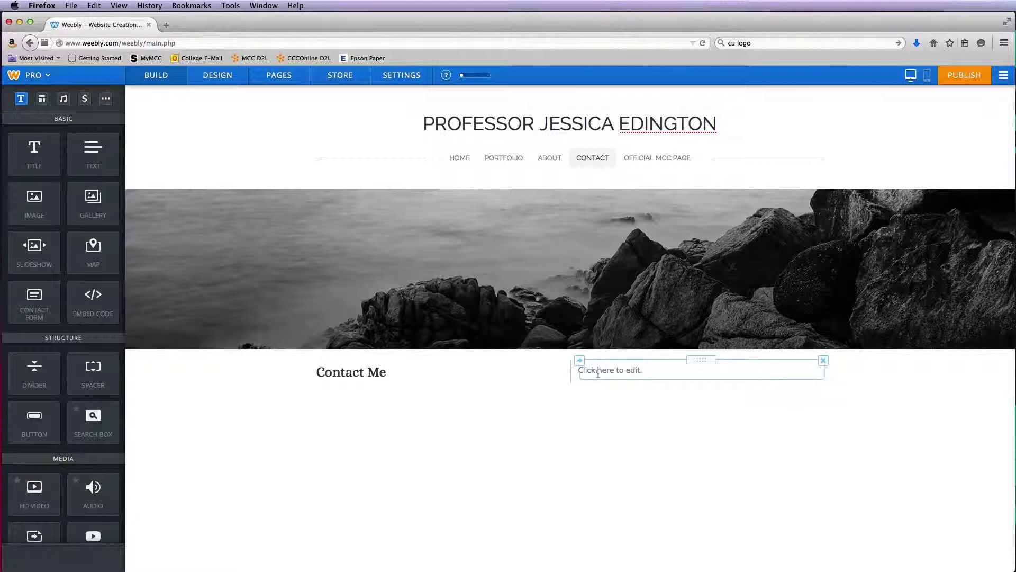
drag(570, 376, 407, 380)
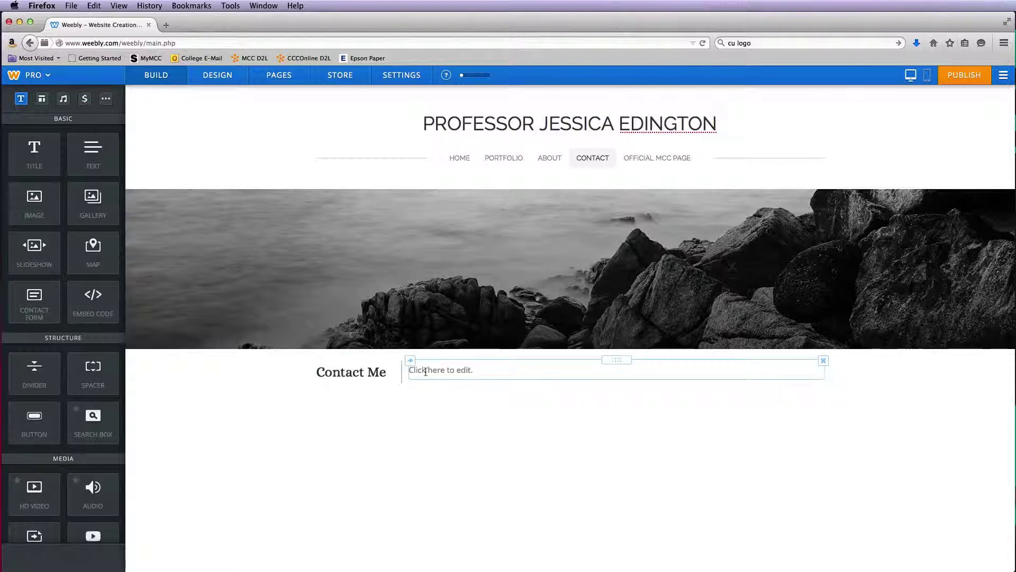
Copy the "Please contact me if you have any questions" paragraph from the TextEdit note and paste it into the text element beside the title.
drag(1015, 208, 871, 205)
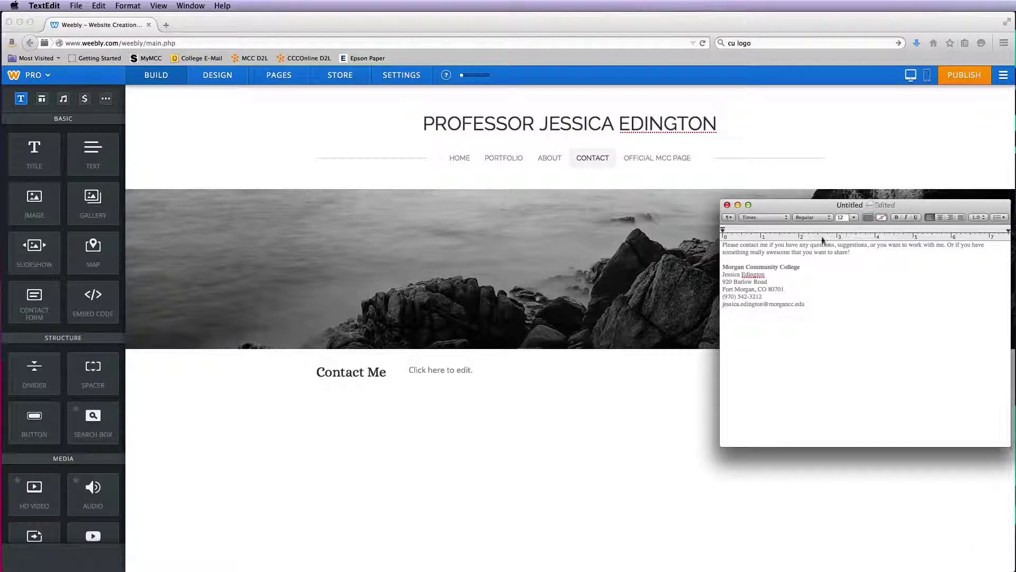
drag(851, 253, 702, 247)
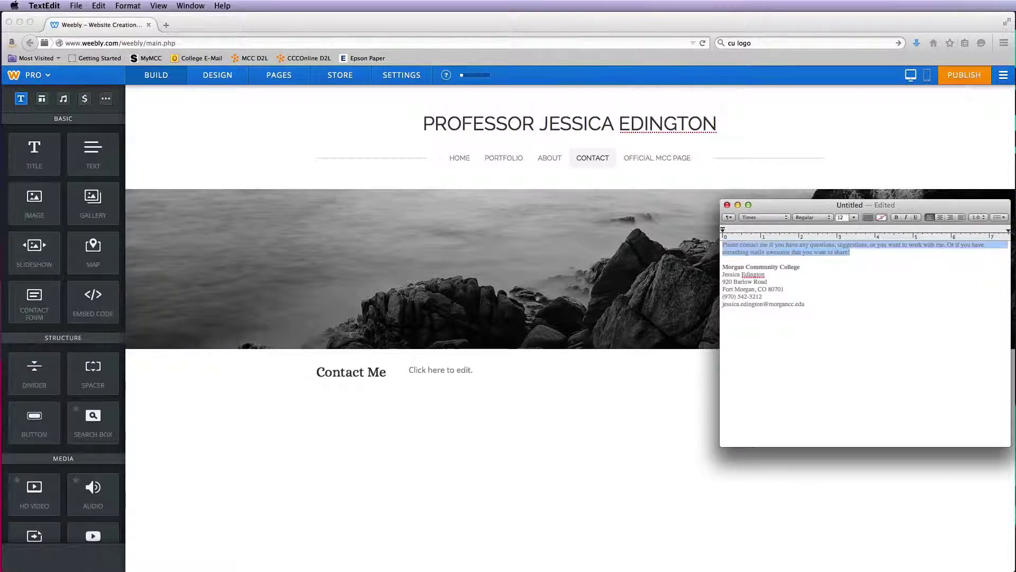
key(super+c)
drag(868, 205, 1015, 207)
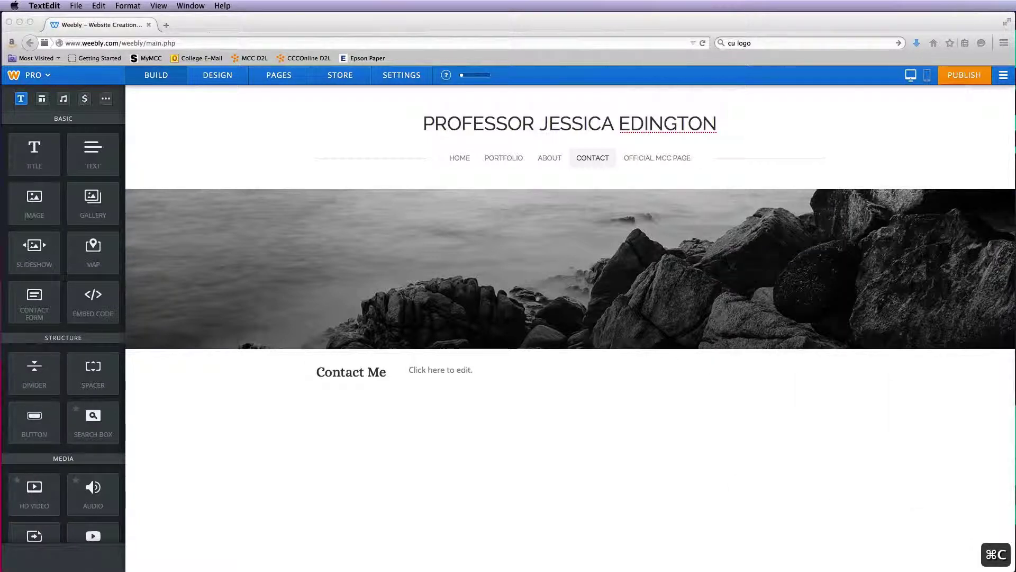
click(447, 371)
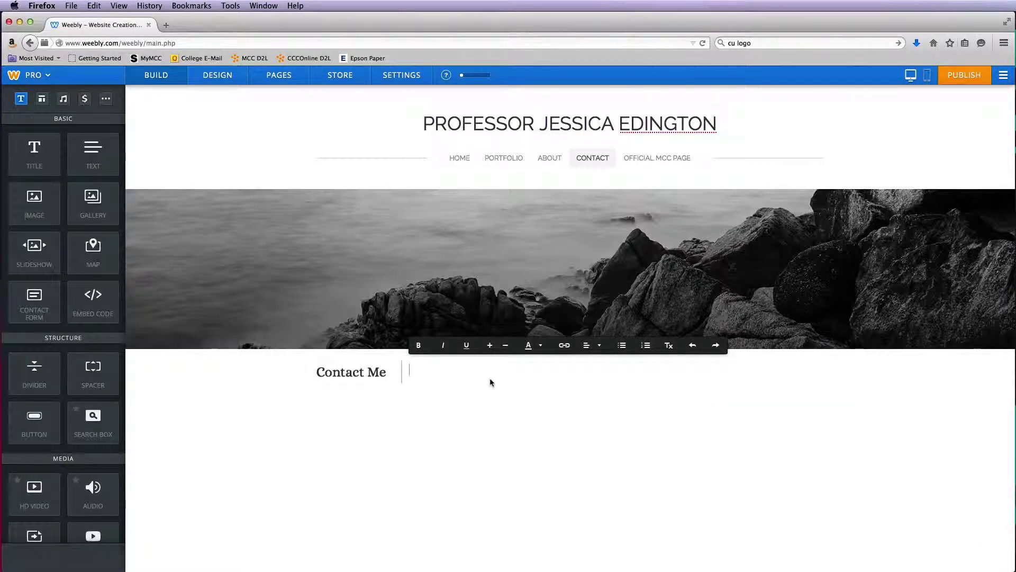
key(super+v)
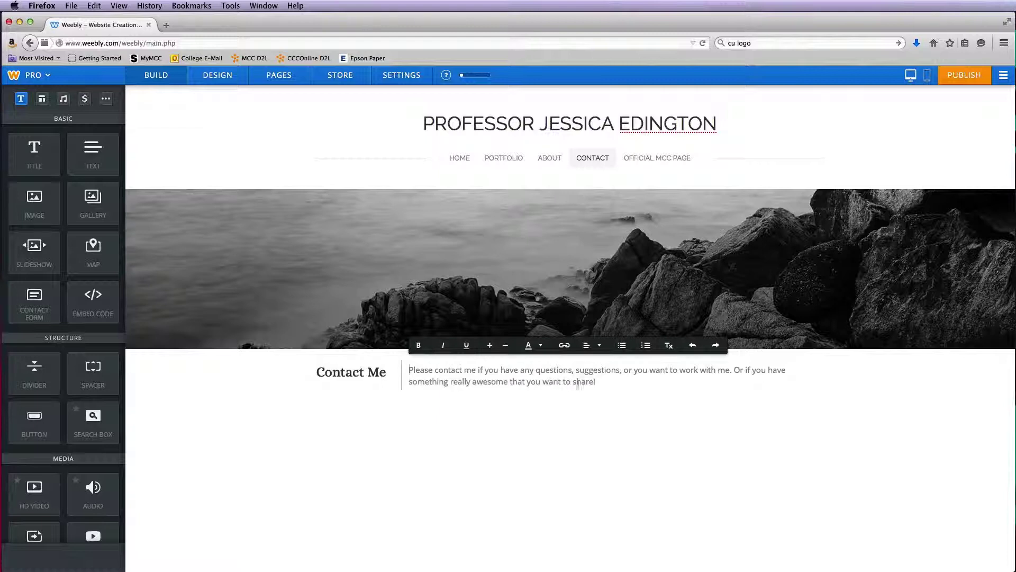
mouse_move(402, 382)
mouse_down()
mouse_move(479, 384)
mouse_move(405, 379)
mouse_up()
click(611, 431)
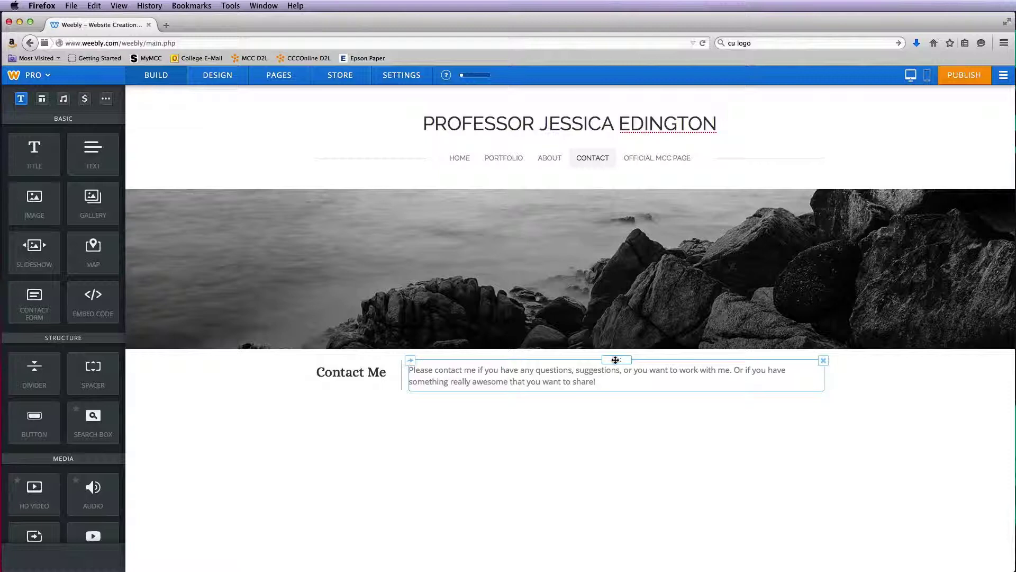
Move the text paragraph below the "Contact Me" title and copy the college contact details block from the TextEdit note.
drag(616, 360, 355, 398)
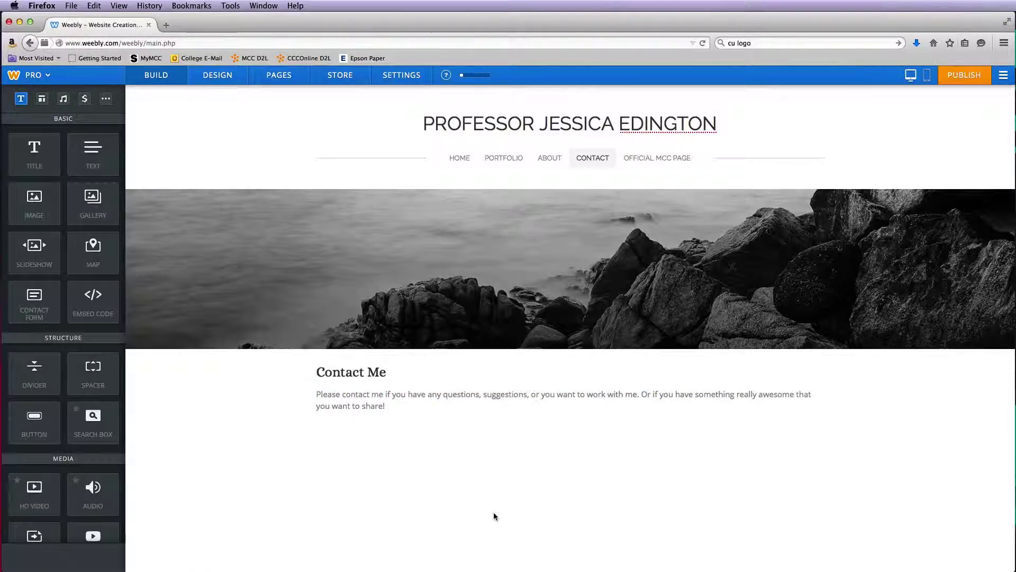
key(super+Tab)
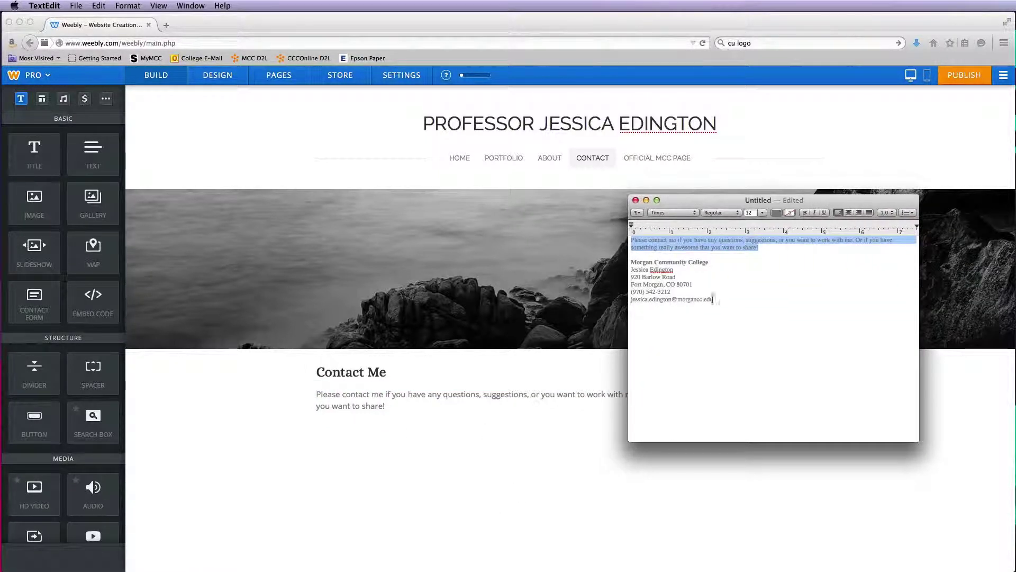
drag(714, 300, 619, 266)
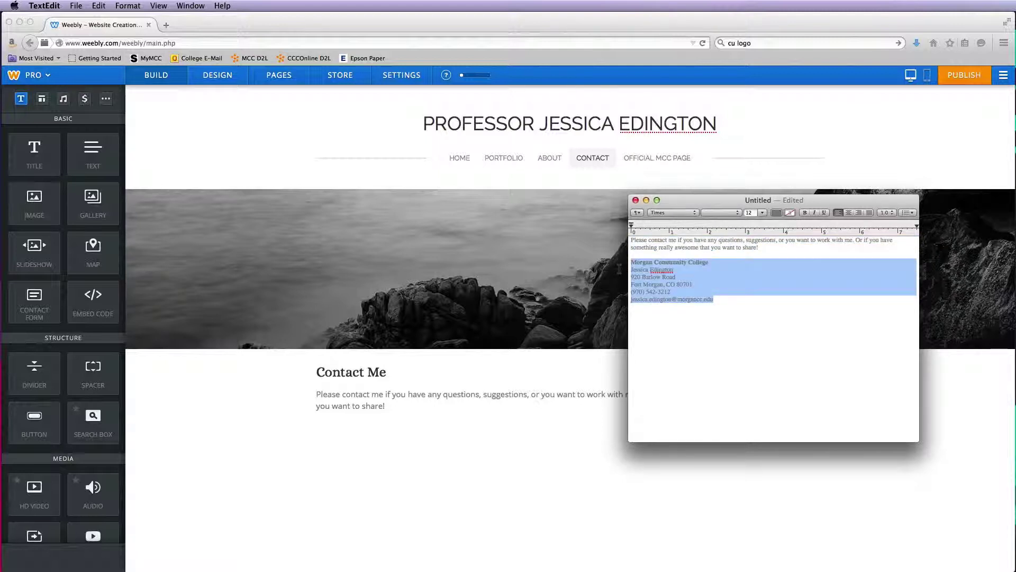
key(super+c)
click(647, 200)
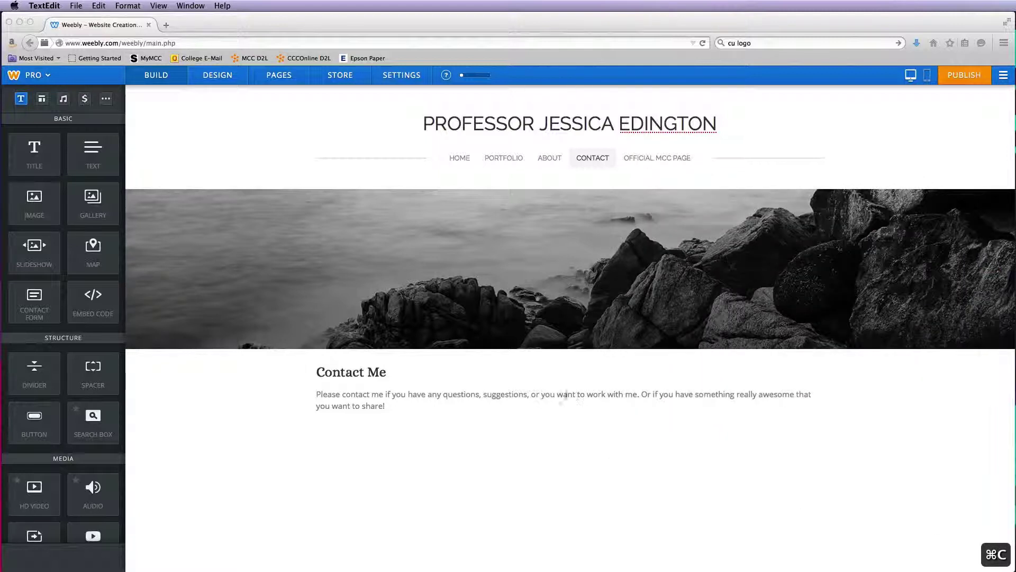
Add a Text element below the paragraph in the Weebly page and paste the copied contact details into it.
click(565, 395)
click(409, 405)
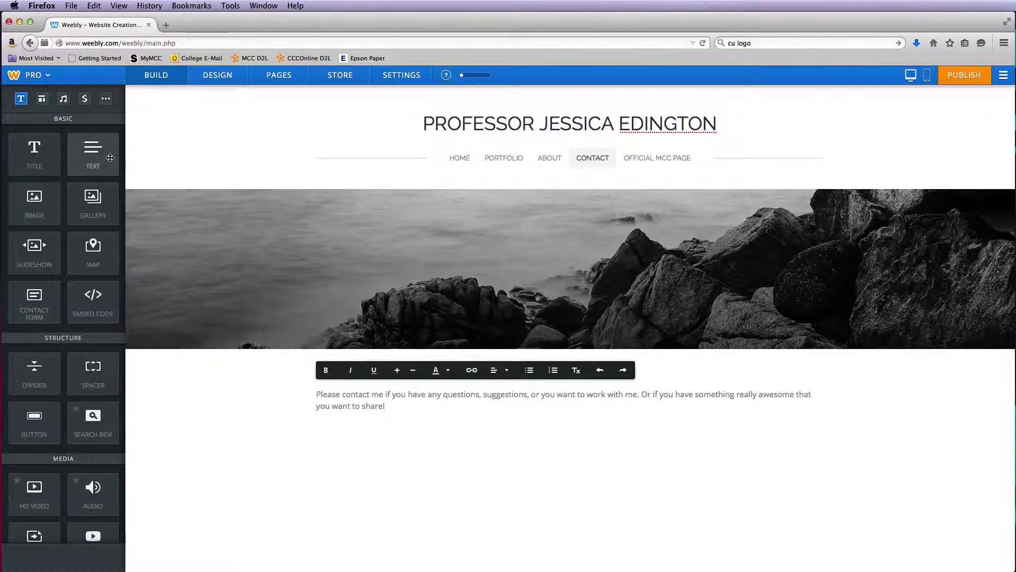
drag(93, 153, 375, 428)
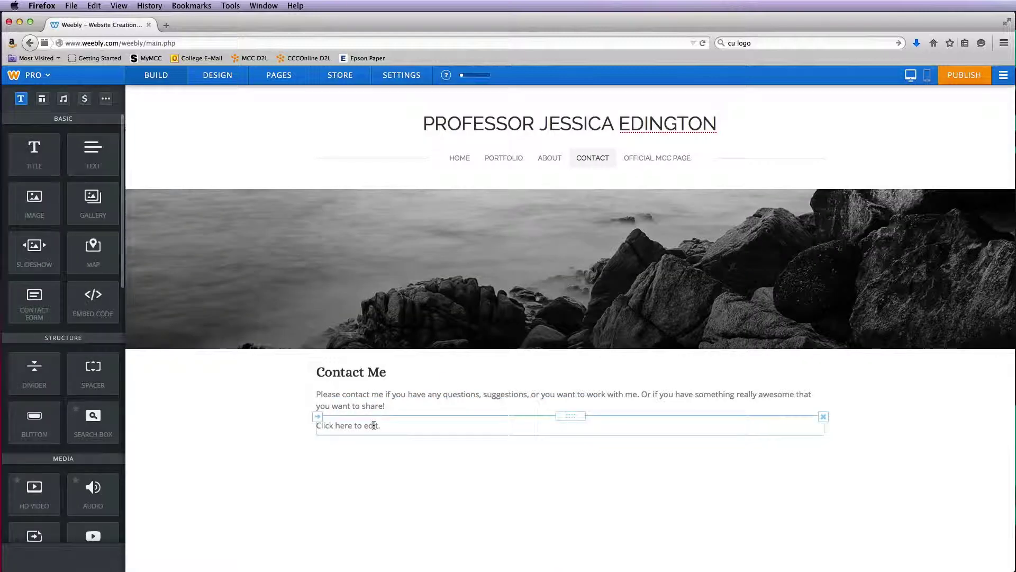
click(360, 424)
key(super+v)
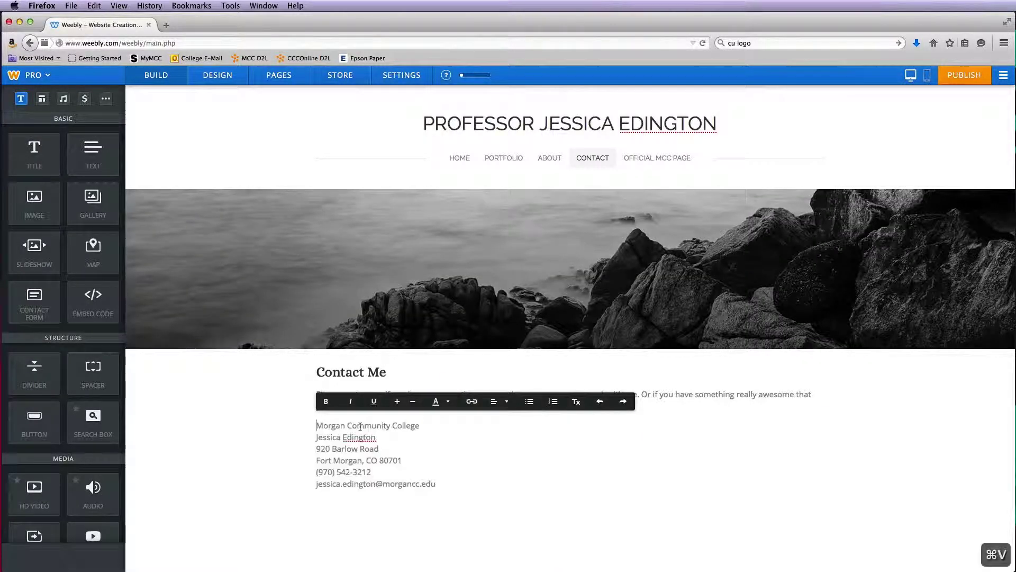
Make the "Morgan Community College" line bold, one size larger and dark teal.
drag(418, 427, 315, 425)
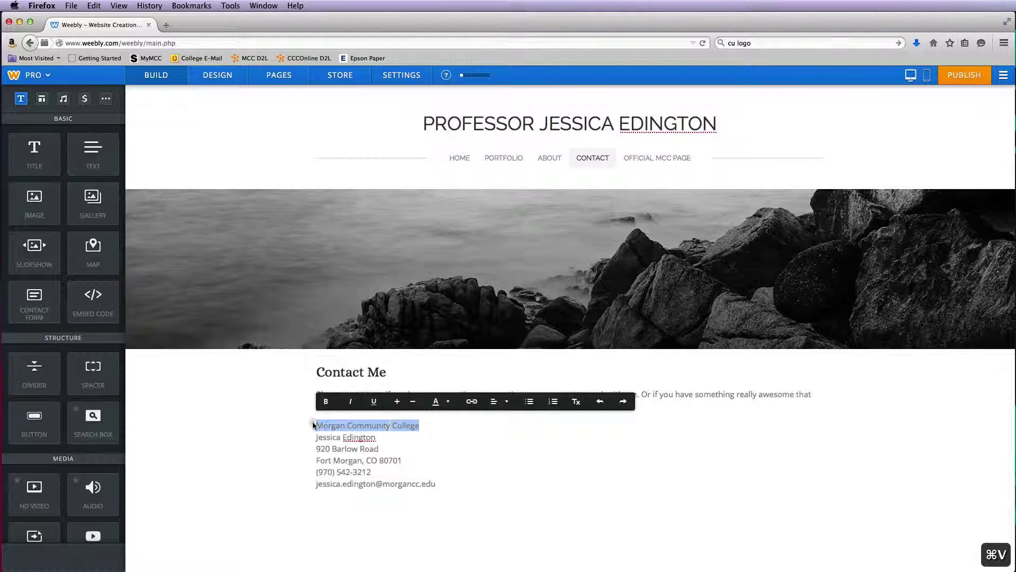
click(325, 402)
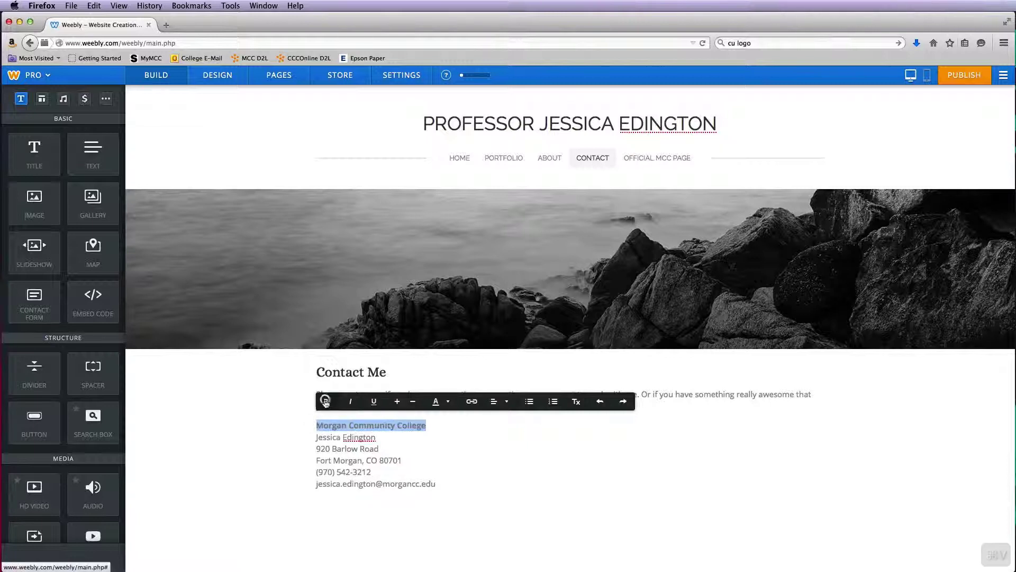
click(397, 401)
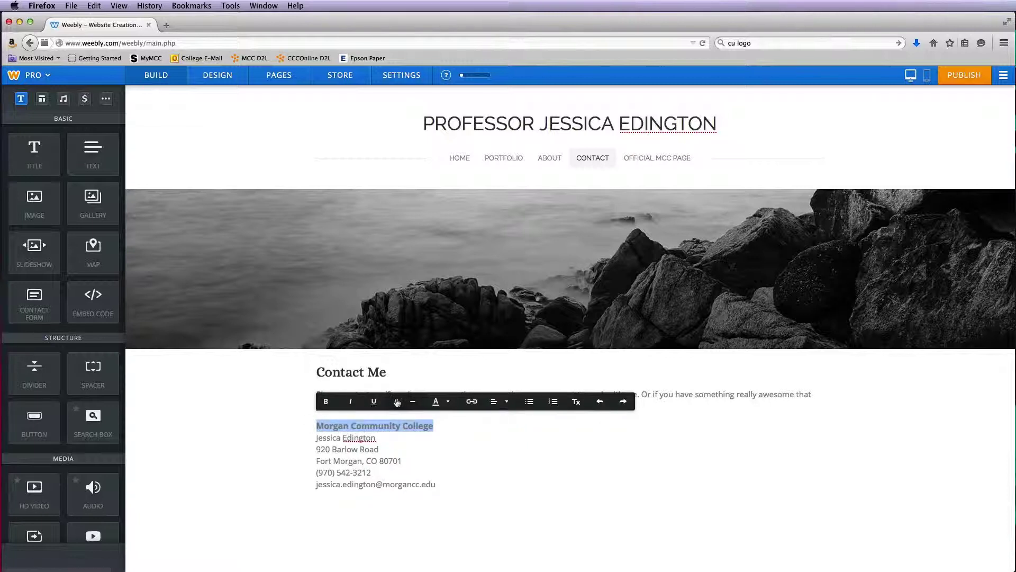
click(447, 402)
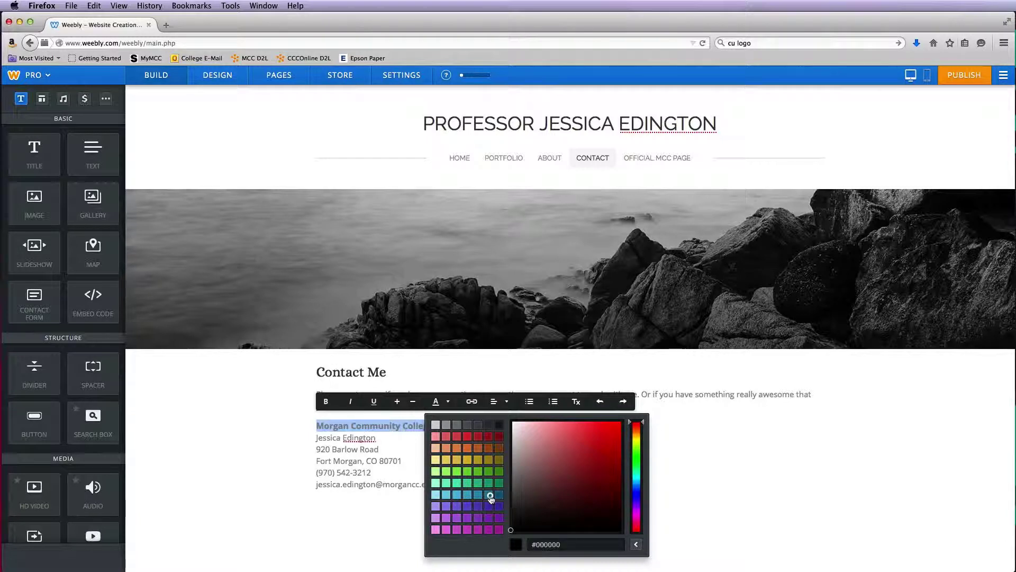
click(489, 494)
click(397, 470)
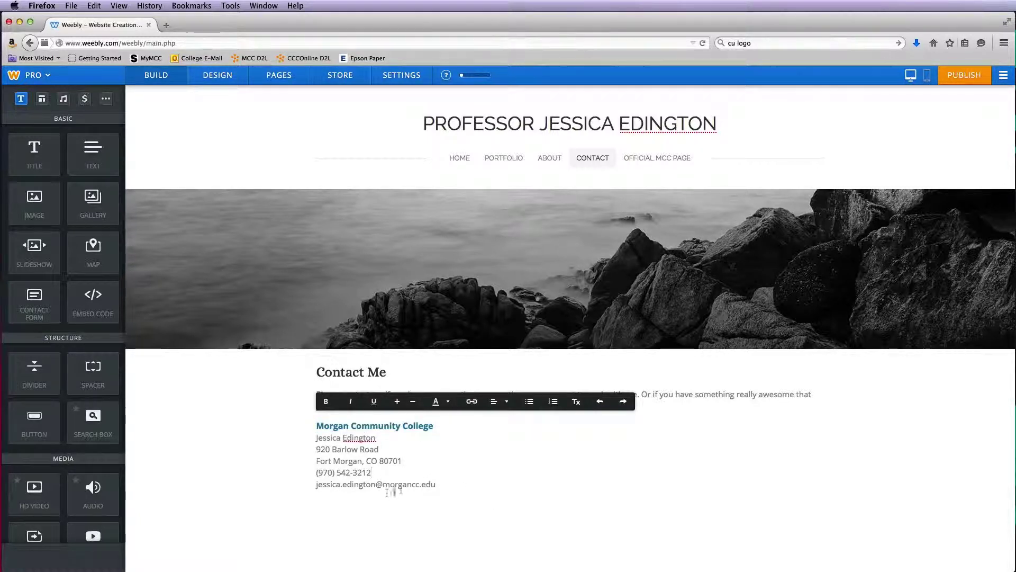
Center-align the whole contact details block, from the college name to the e-mail line.
drag(437, 485, 306, 425)
click(500, 401)
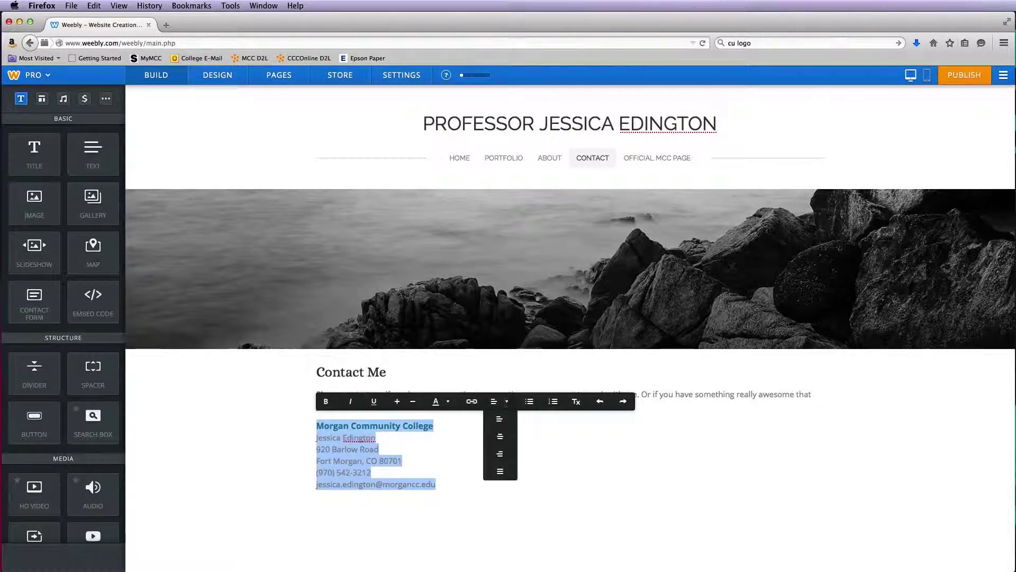
click(499, 436)
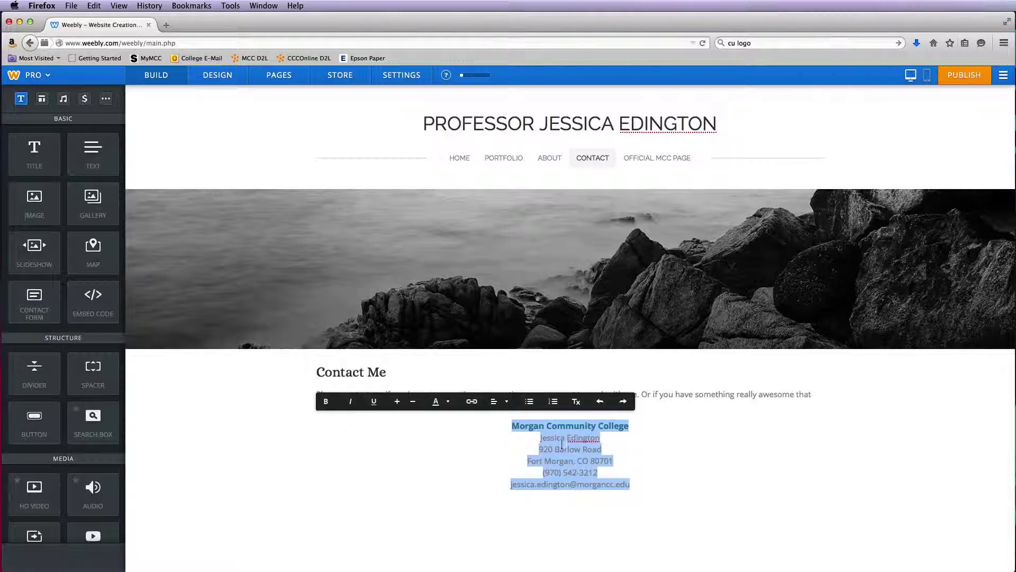
click(581, 462)
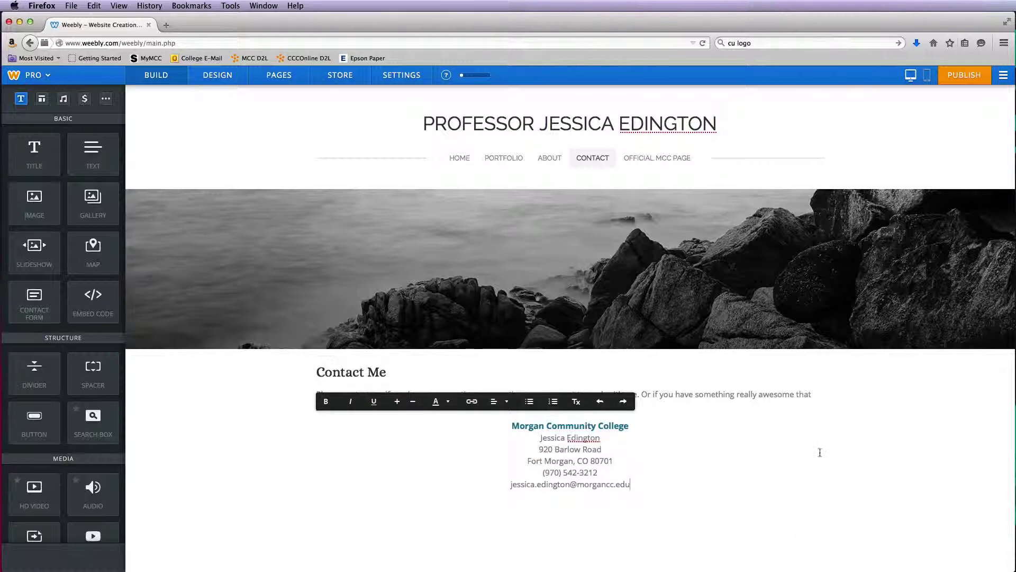
Look over the Contact page and the Weebly elements available under Structure, Media, Commerce and More.
scroll(820, 452, down, 3)
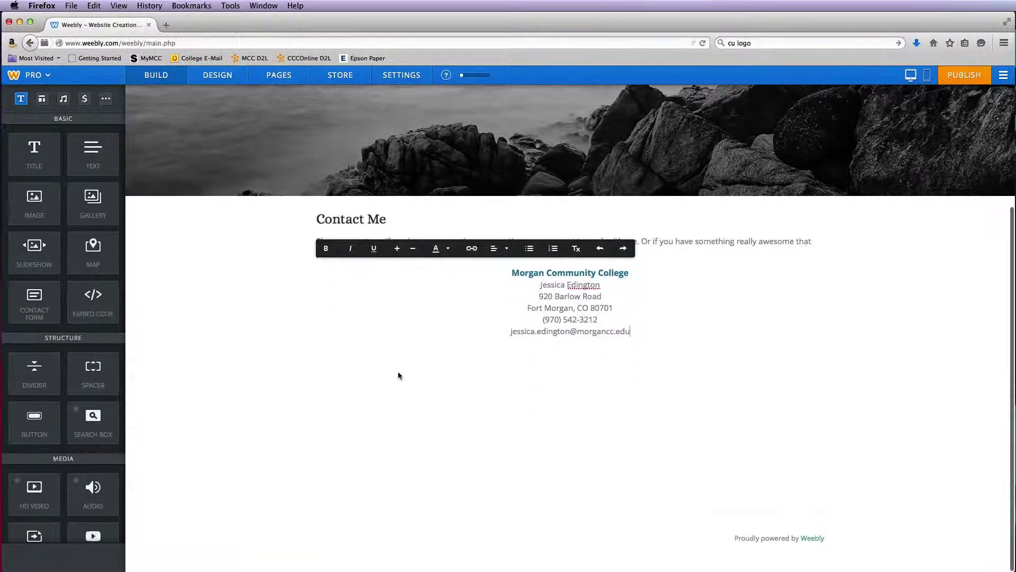
scroll(400, 373, up, 3)
scroll(399, 375, down, 2)
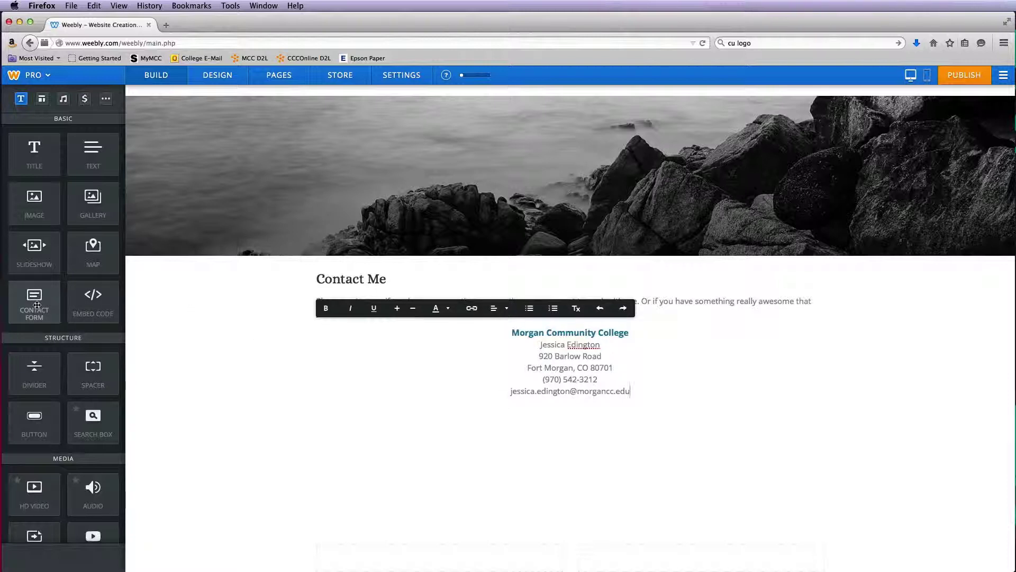
scroll(36, 306, down, 6)
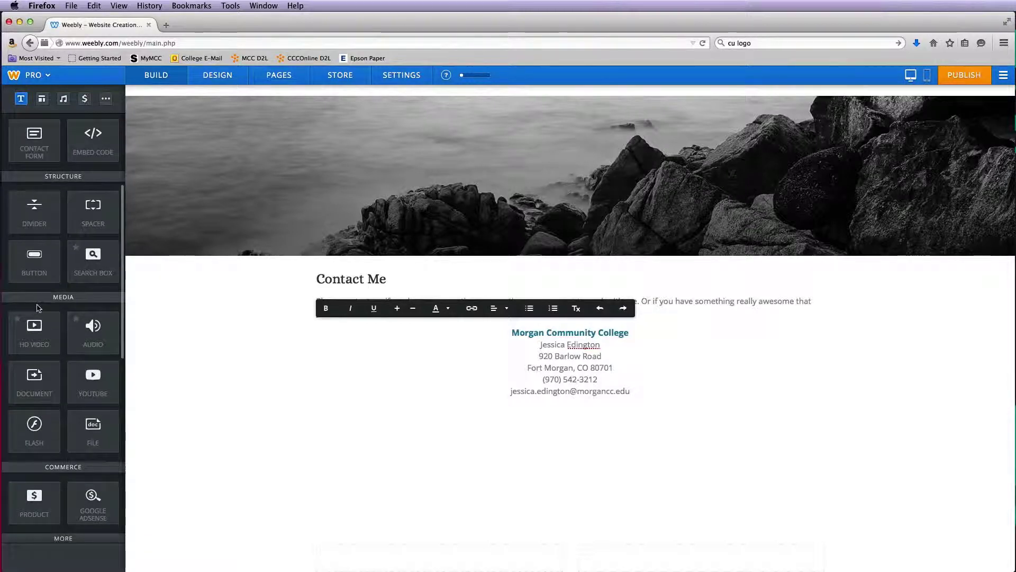
scroll(36, 305, down, 8)
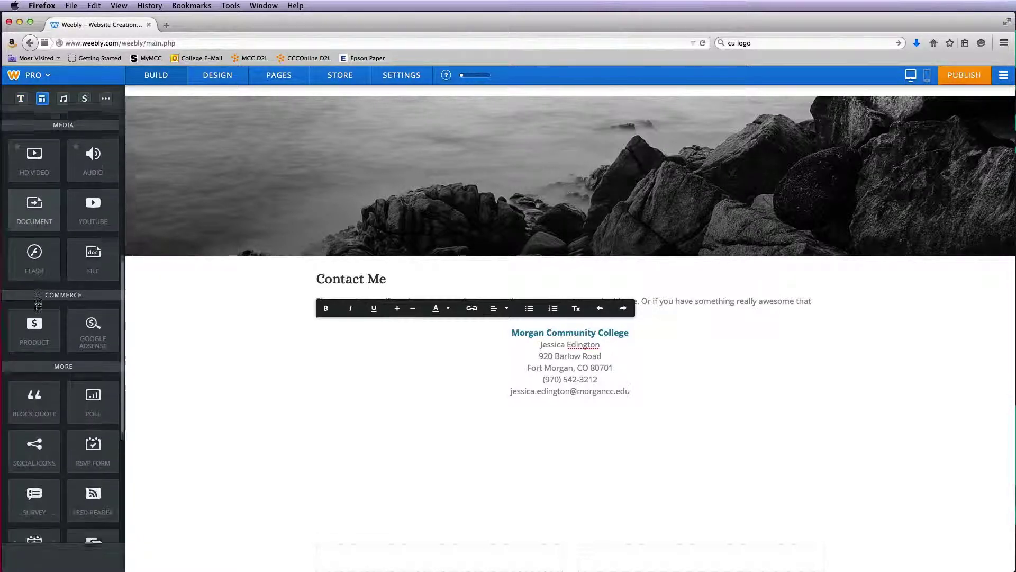
scroll(37, 305, down, 1)
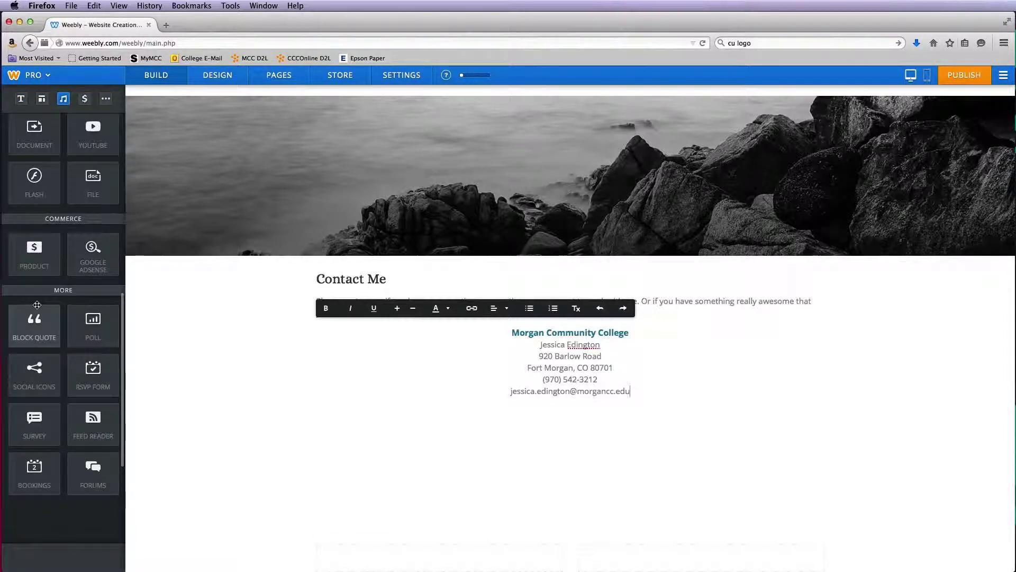
scroll(37, 305, up, 15)
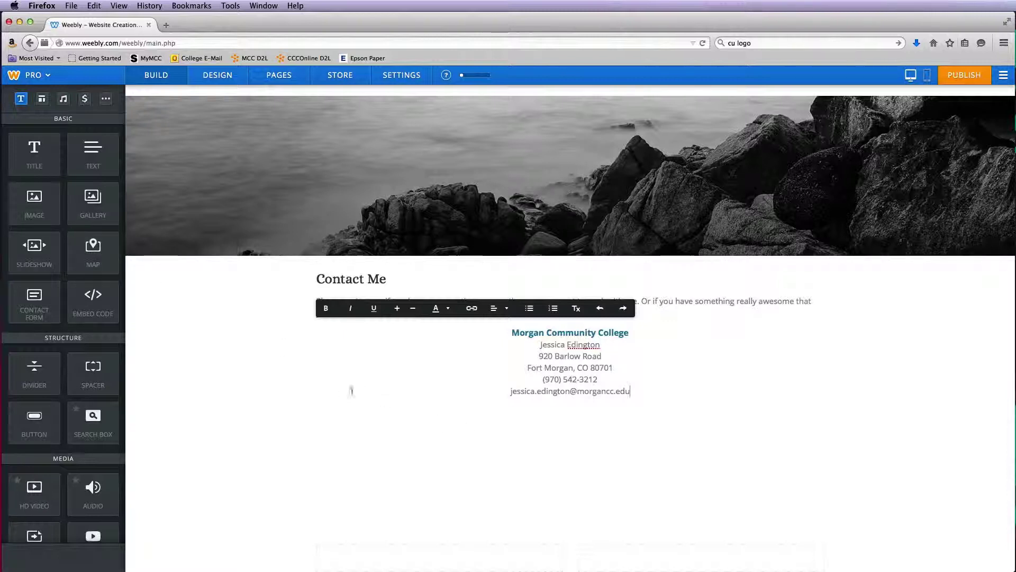
Place a Title element below the contact details and move it between the paragraph and the contact details.
click(662, 302)
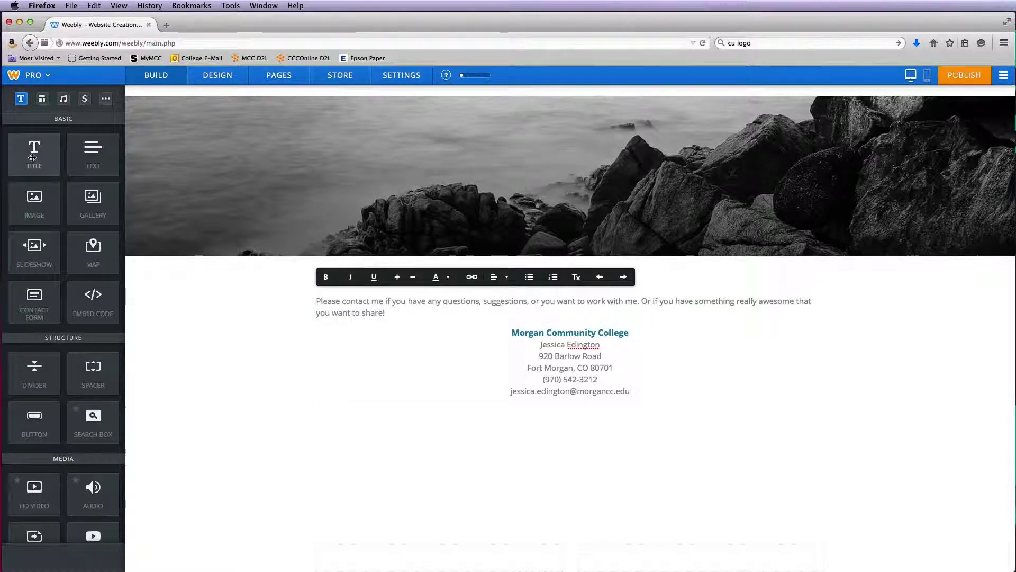
drag(125, 220, 453, 447)
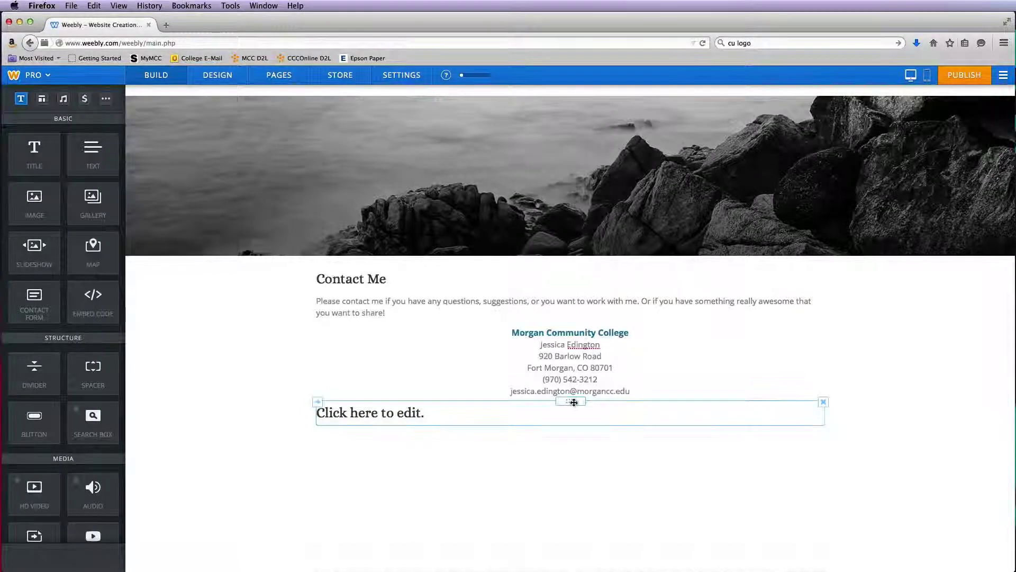
drag(574, 403, 528, 322)
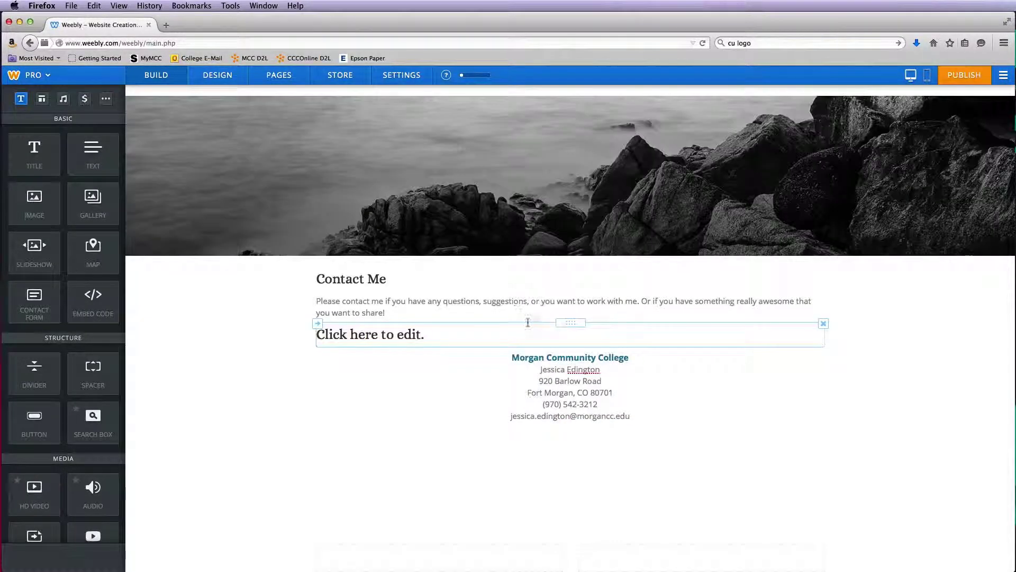
Delete the empty title element between the paragraph and the contact details.
click(824, 324)
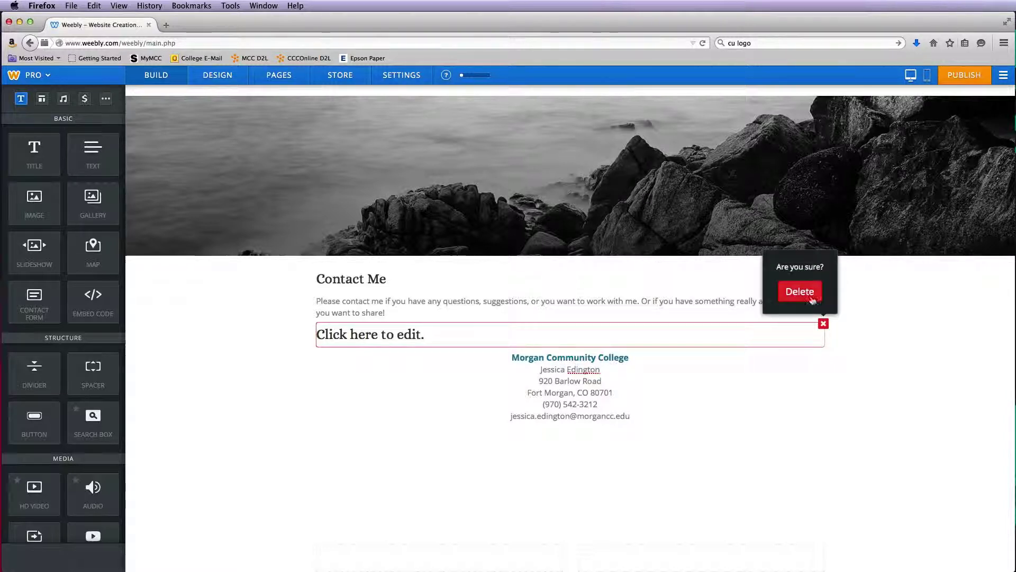